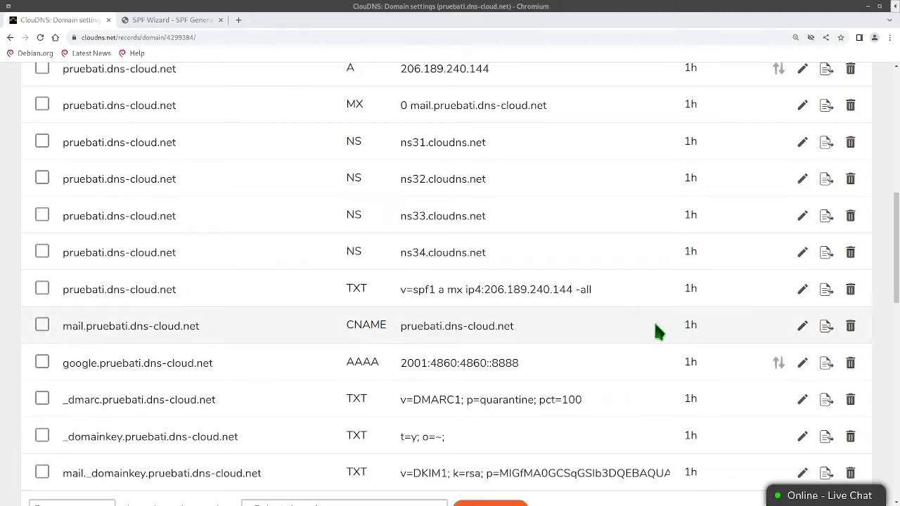
Sort the pruebati.dns-cloud.net records by Host and scroll down through the SPF, DKIM and DMARC entries
scroll(201, 290, "up", 3)
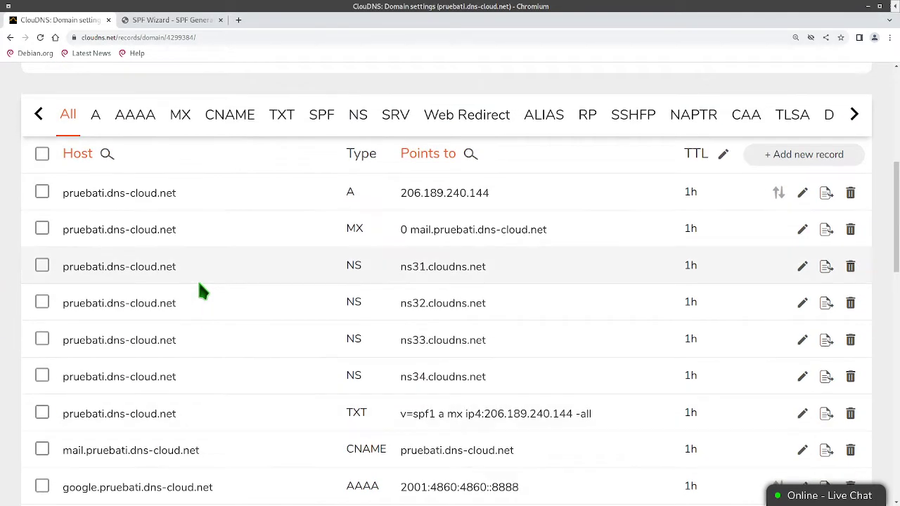
scroll(201, 287, "down", 1)
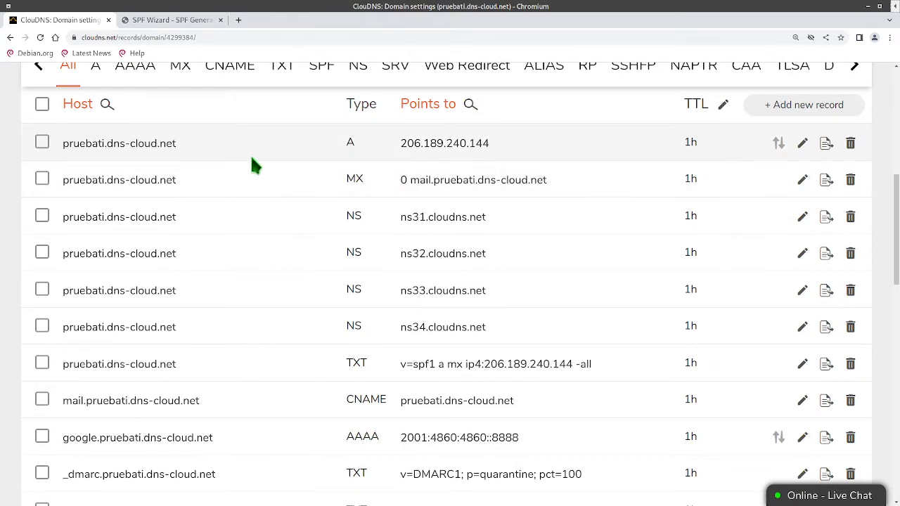
left_click(75, 112)
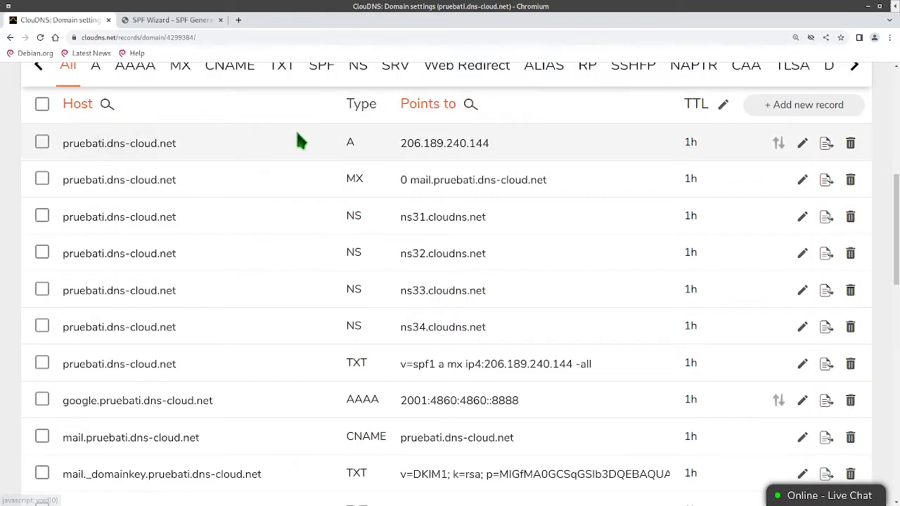
left_click(77, 110)
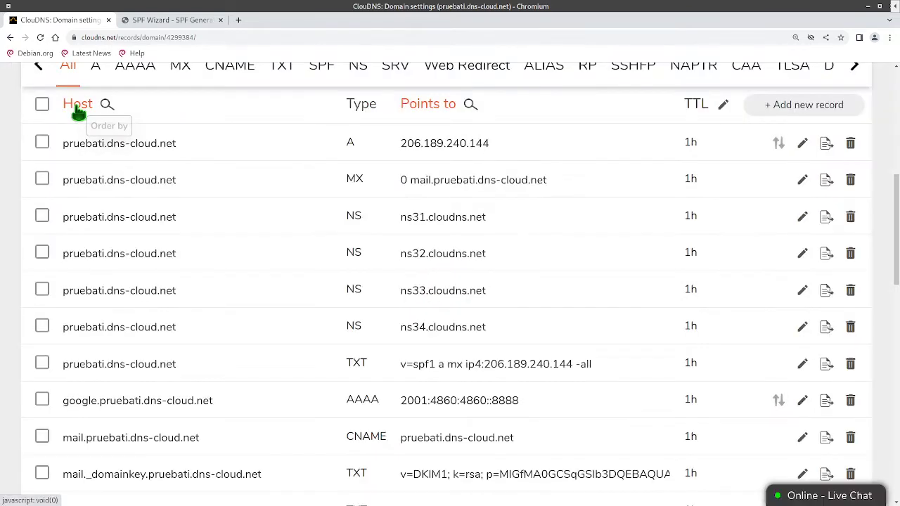
scroll(446, 253, "down", 1)
scroll(446, 254, "down", 1)
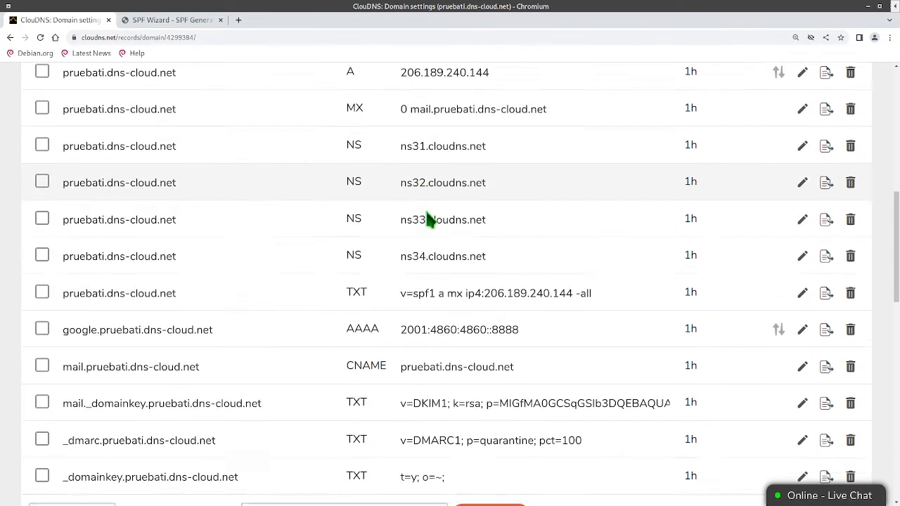
scroll(428, 217, "down", 4)
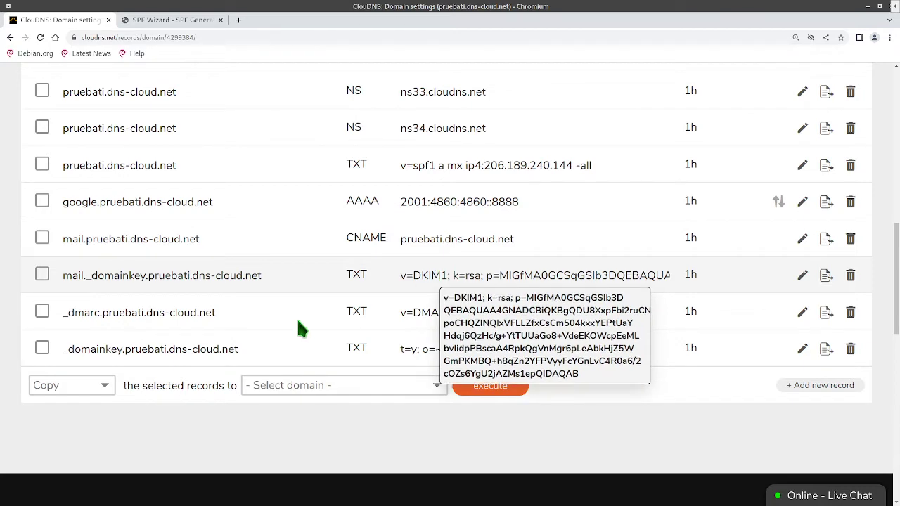
scroll(298, 325, "up", 4)
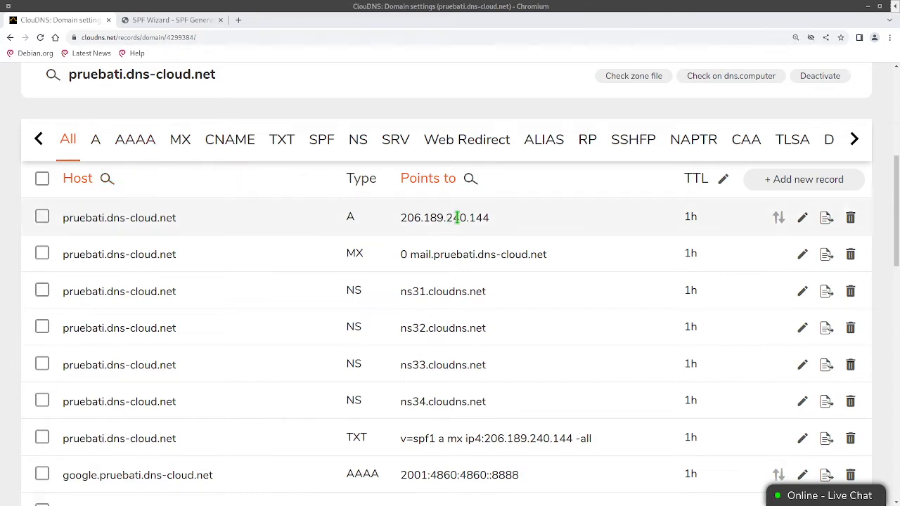
Highlight the A record's host name and its IP address 206.189.240.144
left_click_drag(490, 218, 401, 218)
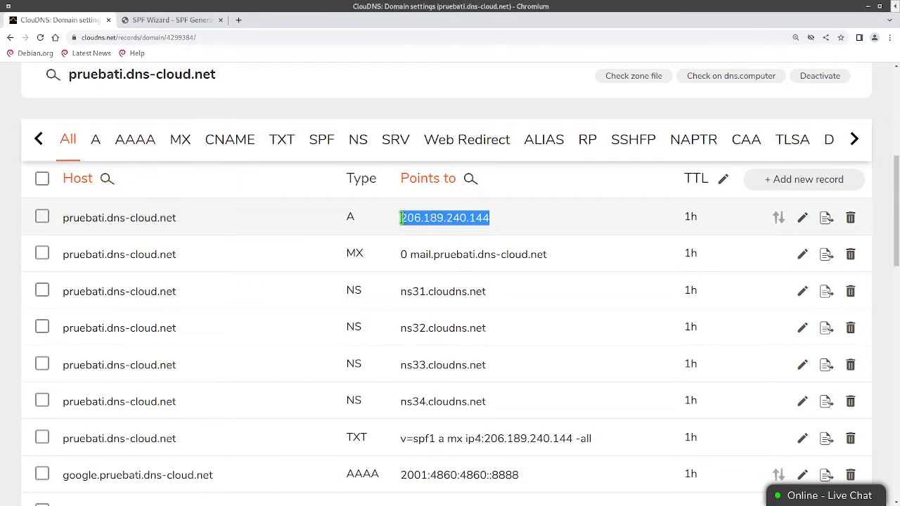
left_click_drag(177, 218, 61, 219)
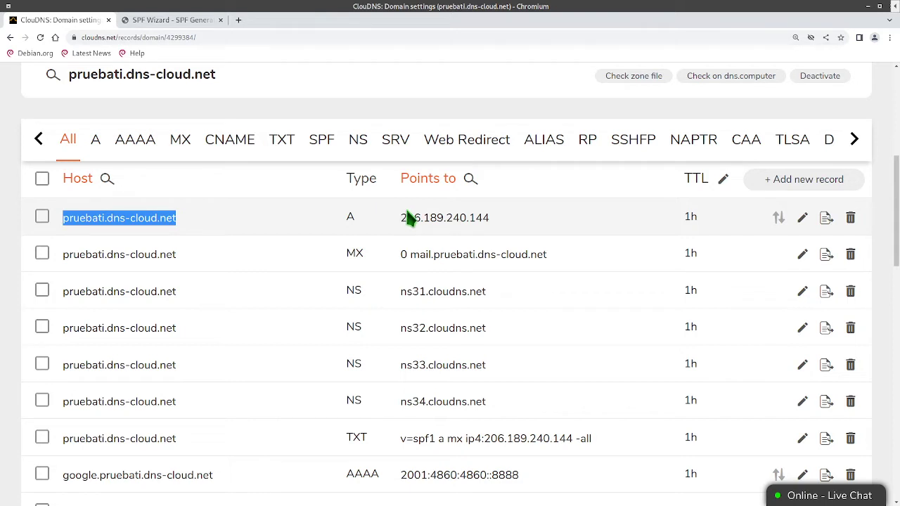
mouse_move(400, 220)
left_mouse_down()
mouse_move(469, 218)
mouse_move(497, 229)
left_mouse_up()
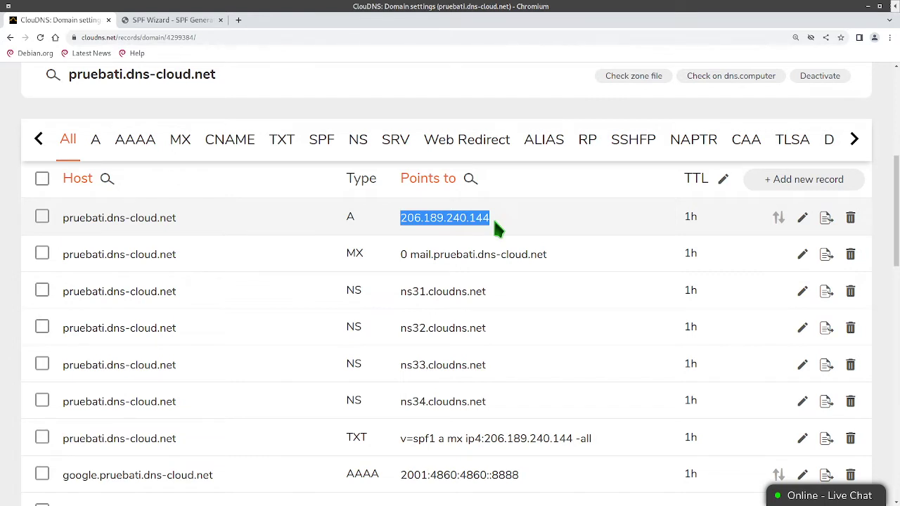
mouse_move(492, 220)
left_mouse_down()
mouse_move(403, 219)
mouse_move(511, 232)
left_mouse_up()
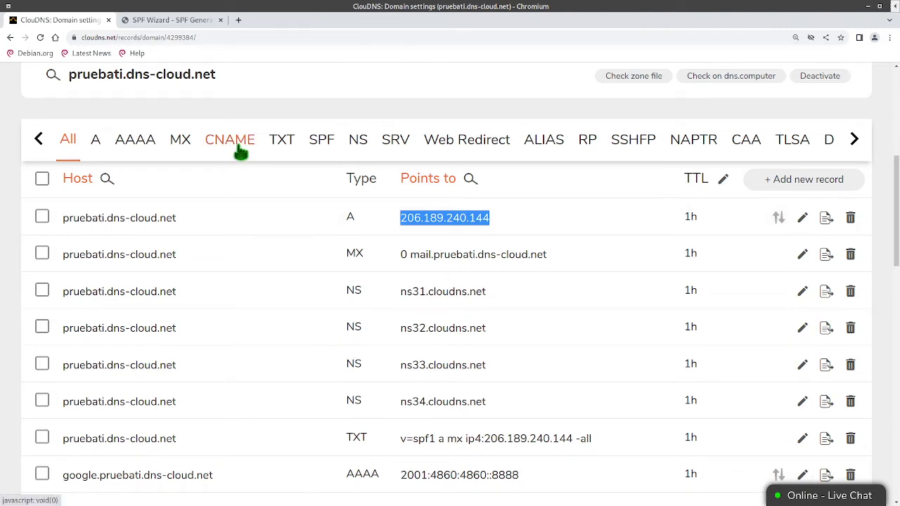
Save a CNAME for host ftp, trimming the pasted respaldos target down to pruebati.dns-cloud.net
left_click(761, 183)
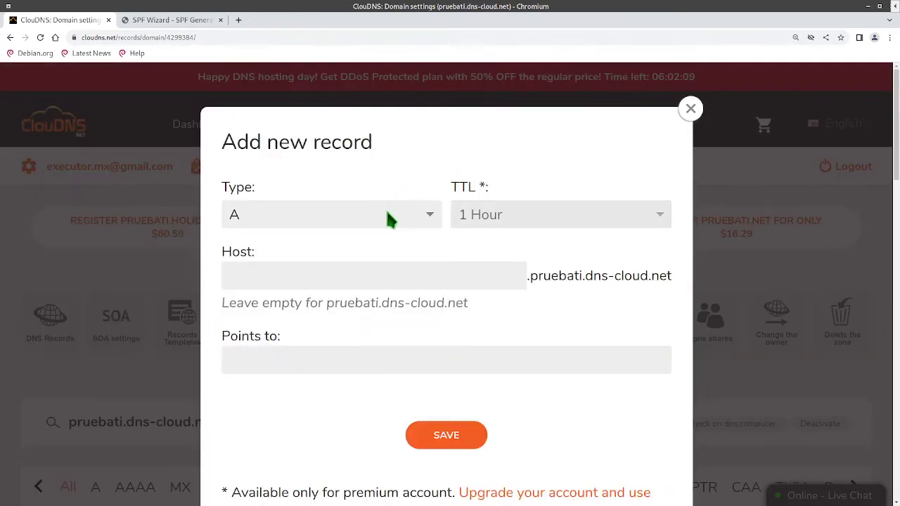
left_click(387, 216)
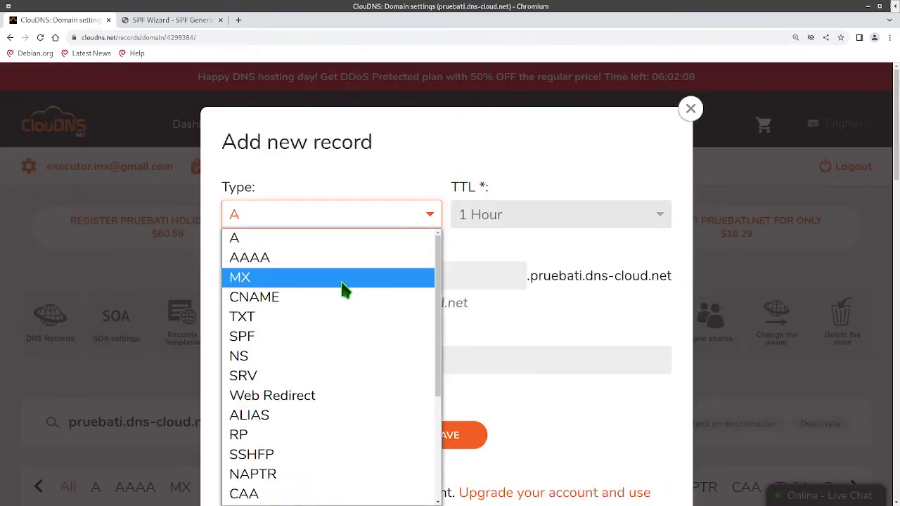
left_click(341, 297)
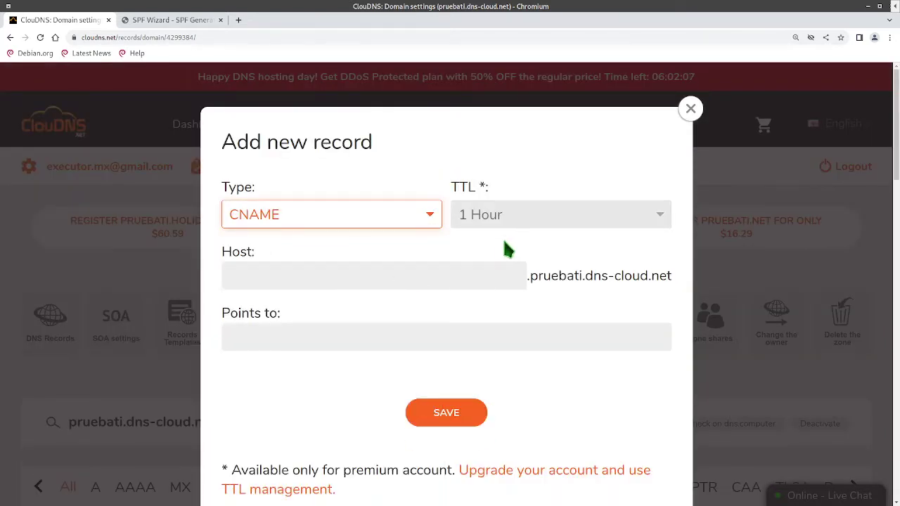
left_click(405, 279)
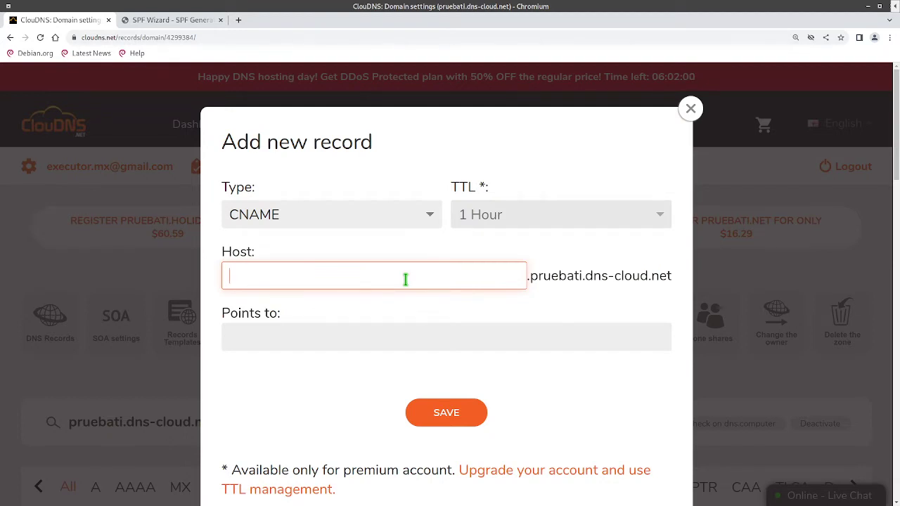
type("ftp")
key("Tab")
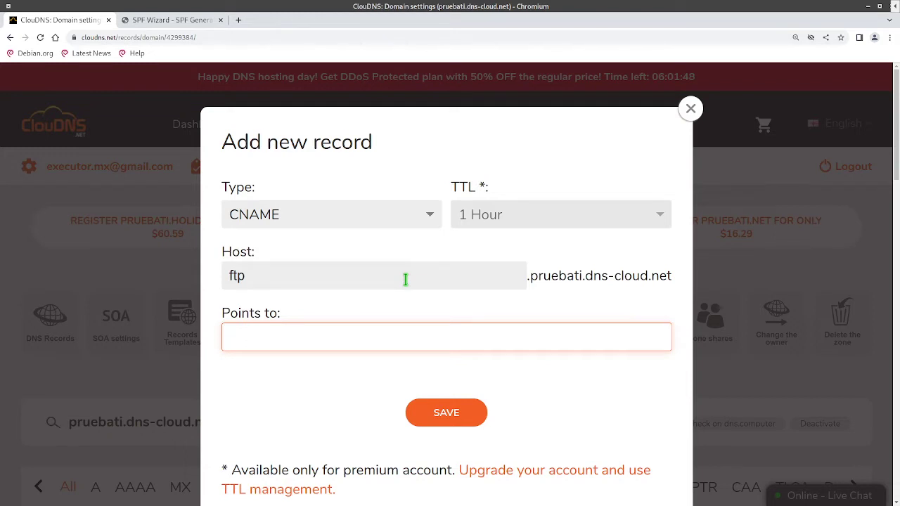
key("ctrl+v")
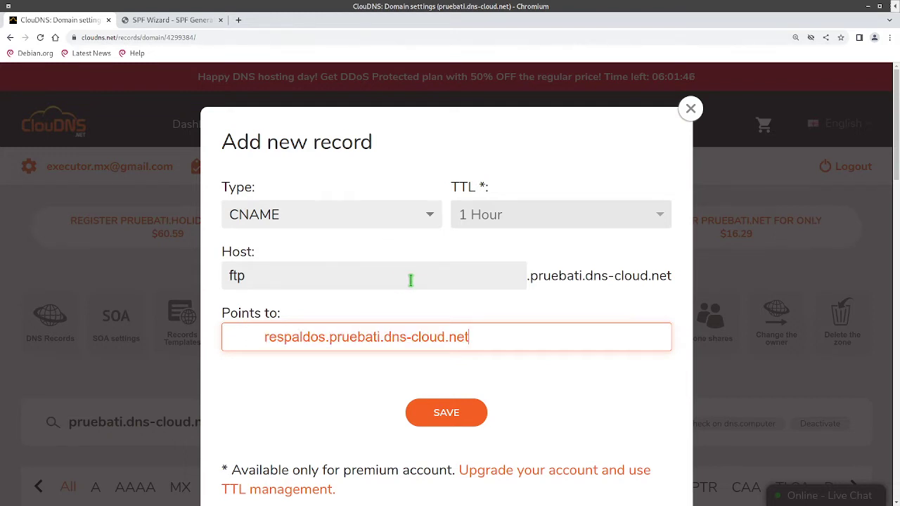
key("Delete")
key("Delete")
key("Delete")
key("Delete")
key("Delete")
key("Delete")
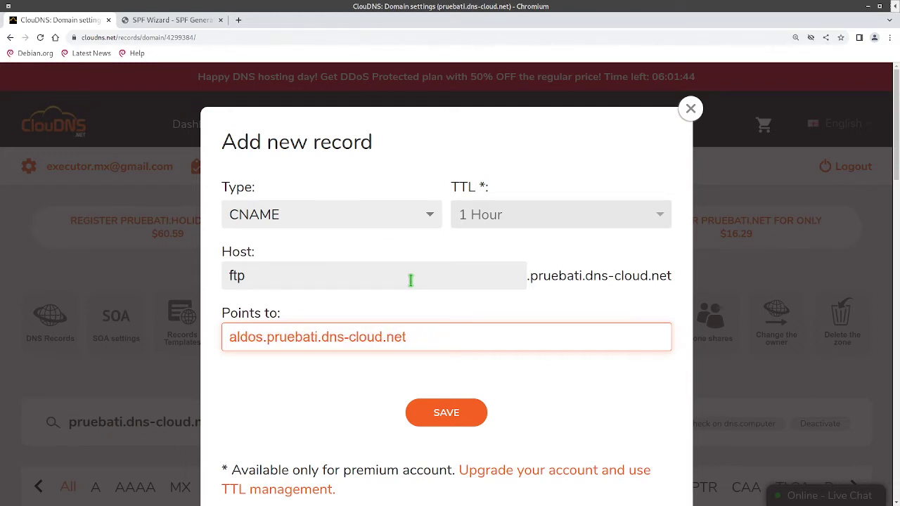
key("Delete")
key("Delete")
key("Delete")
key("Delete")
key("Delete")
key("Delete")
key("ctrl+a")
key("ctrl+c")
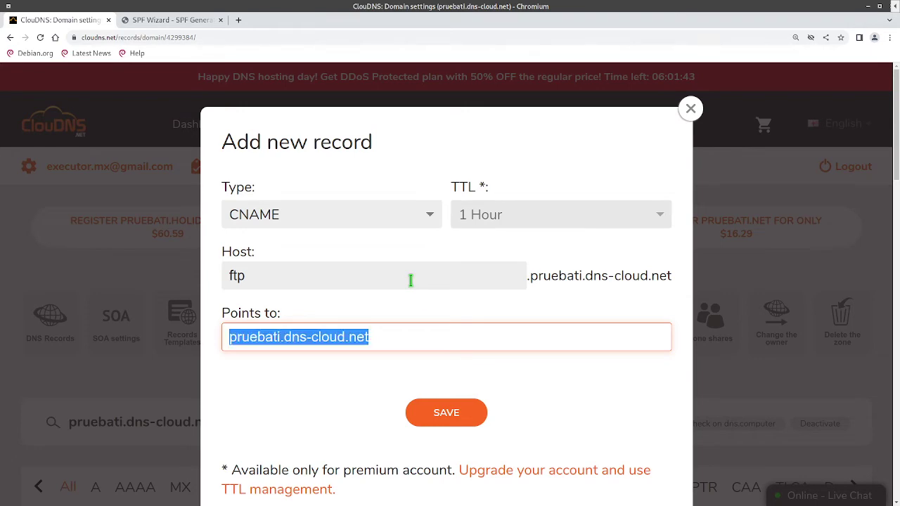
left_click(461, 415)
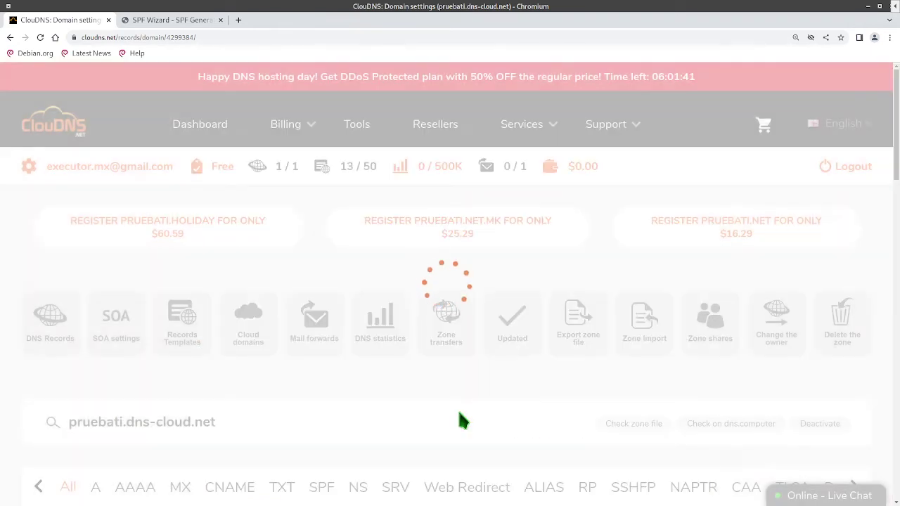
Save an smtp CNAME with the pasted pruebati.dns-cloud.net as its target
scroll(294, 374, "down", 5)
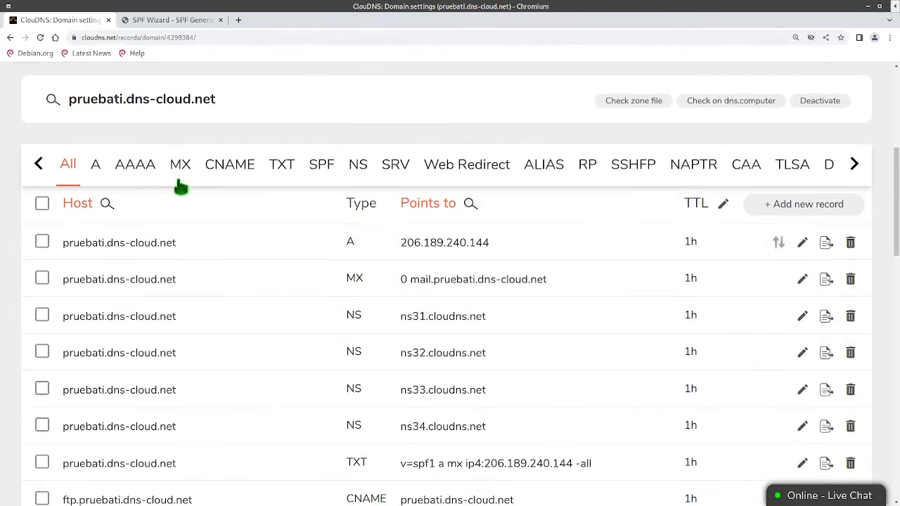
left_click(806, 205)
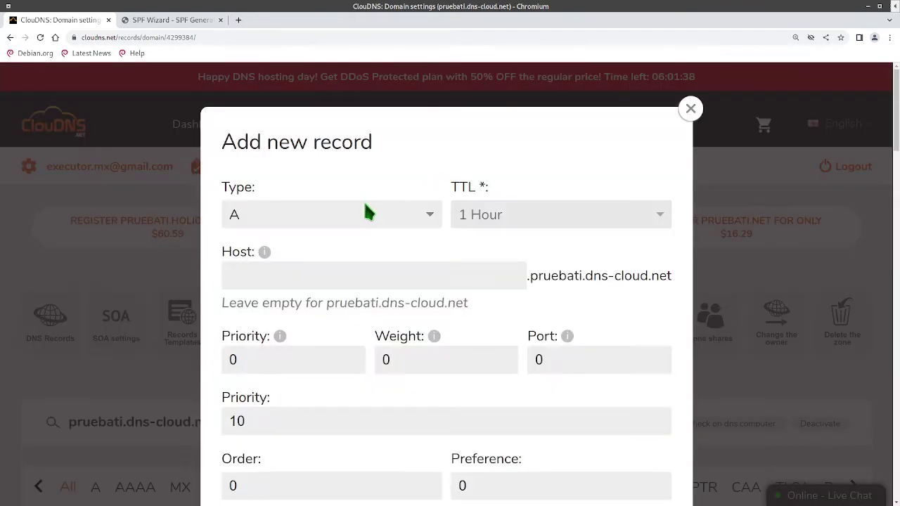
left_click(351, 222)
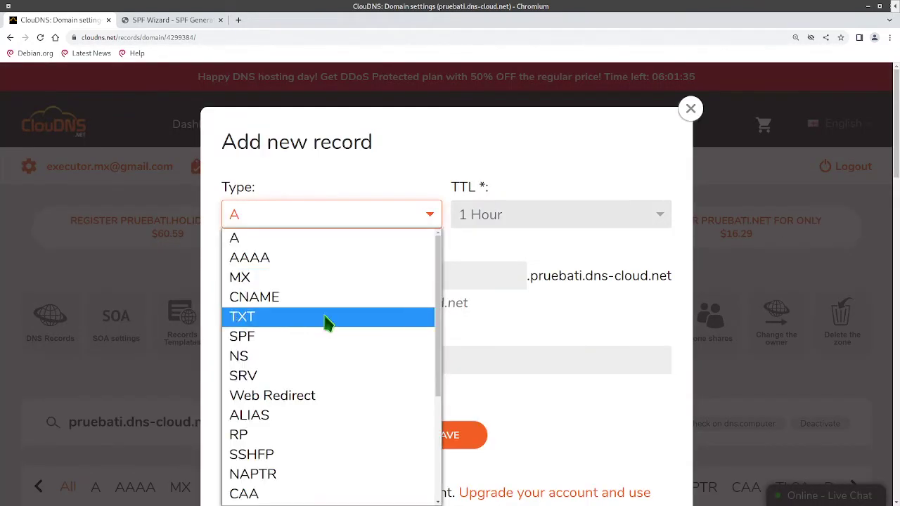
left_click(326, 299)
left_click(365, 281)
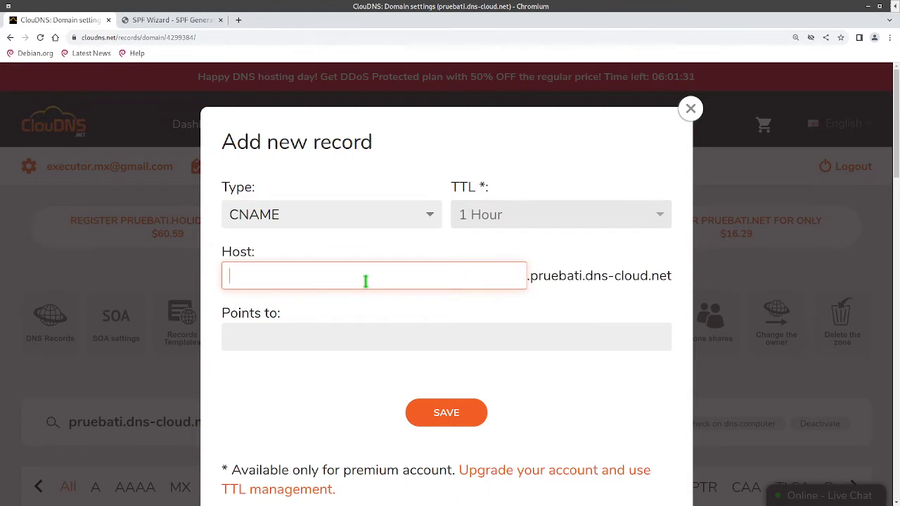
type("smtp")
key("Tab")
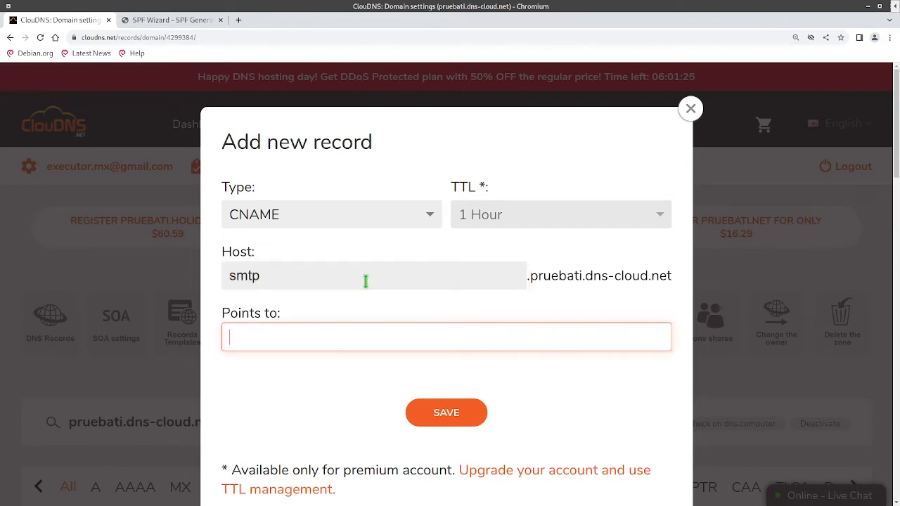
key("ctrl+v")
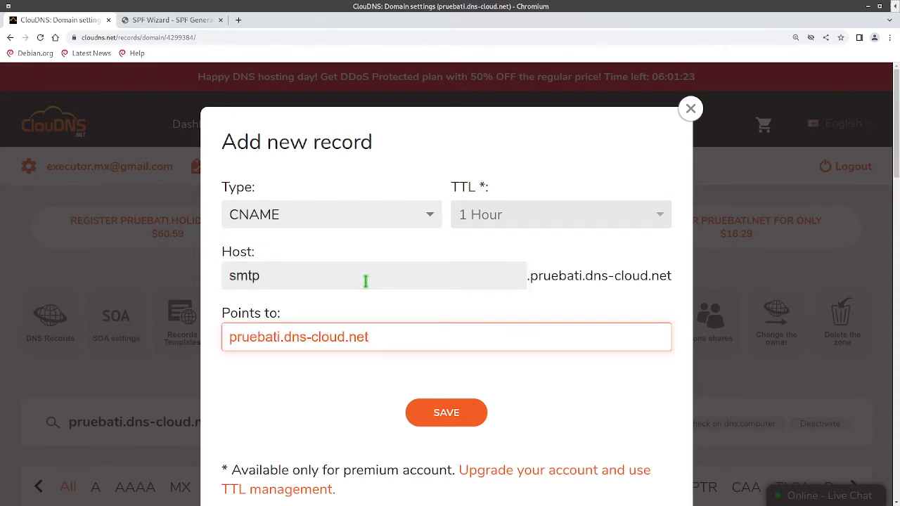
left_click(448, 424)
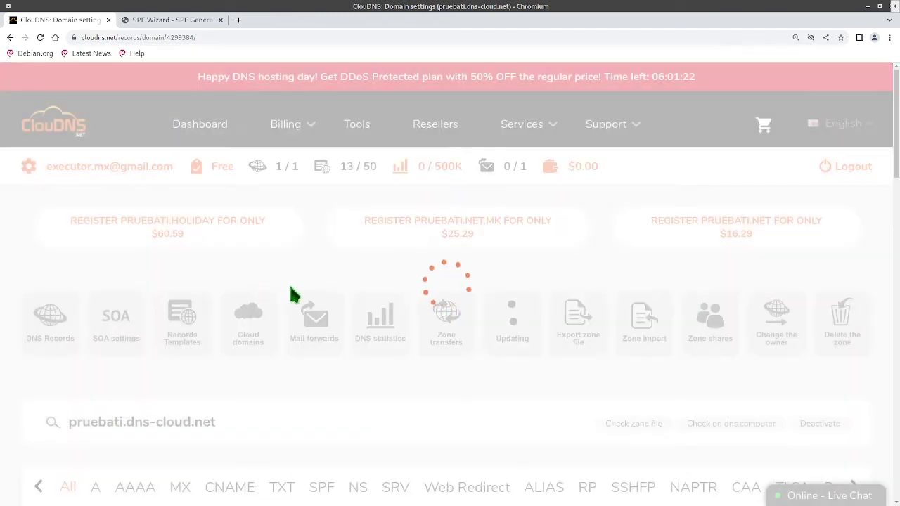
scroll(311, 313, "down", 5)
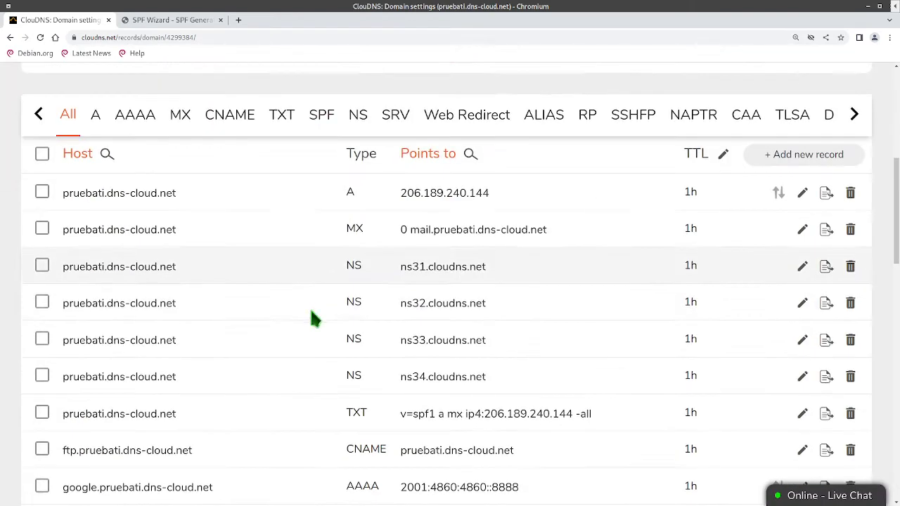
Save a pop CNAME pointing to pruebati.dns-cloud.net, bringing the zone to 15 of 50 records
left_click(749, 163)
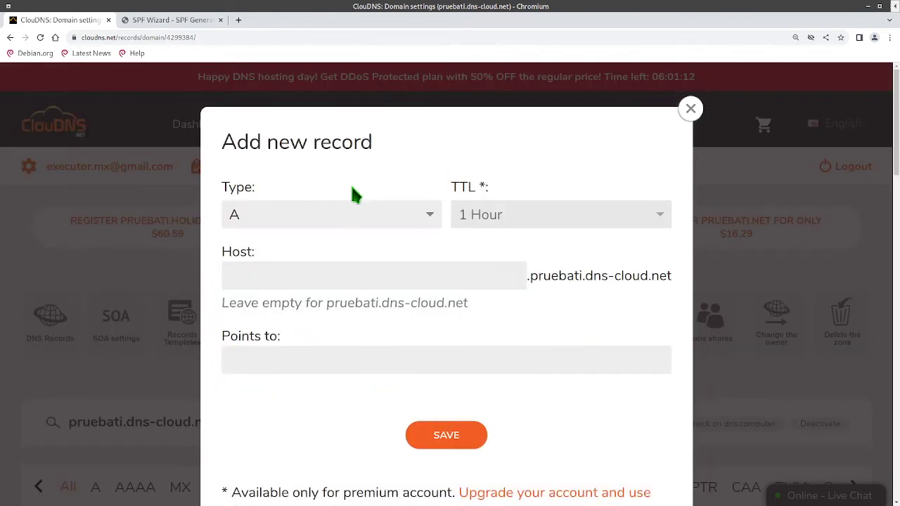
left_click(354, 224)
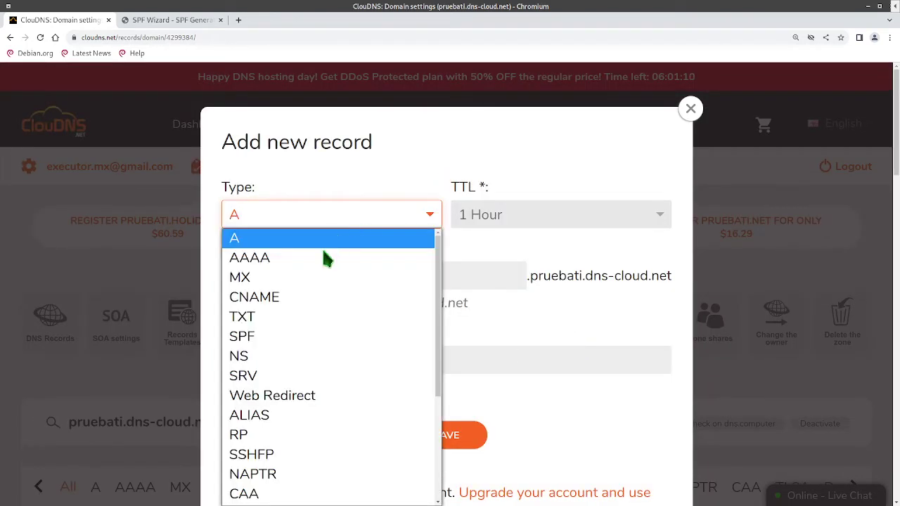
left_click(315, 299)
left_click(414, 276)
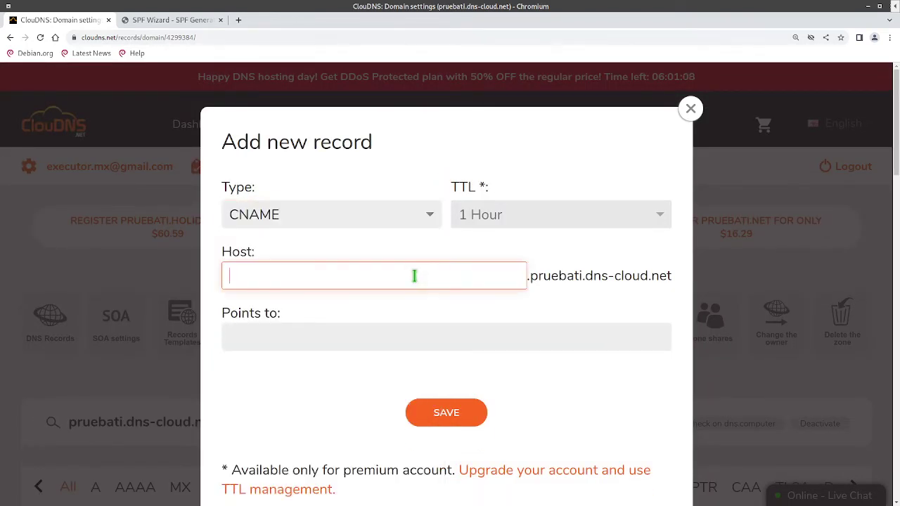
type("p")
type("op")
key("Tab")
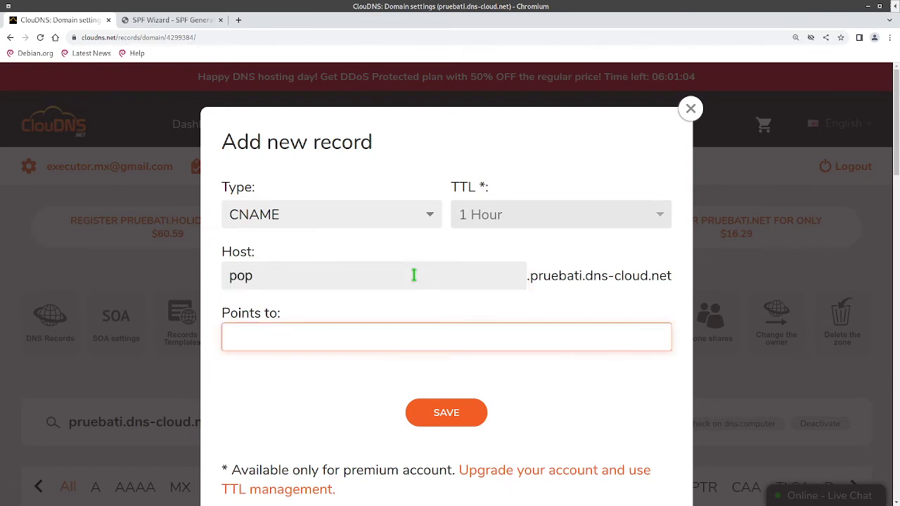
key("ctrl+v")
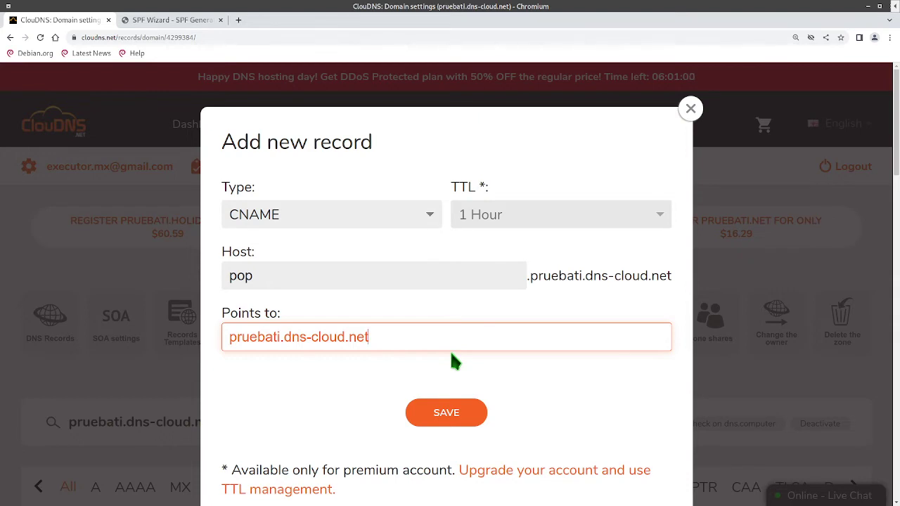
left_click(449, 414)
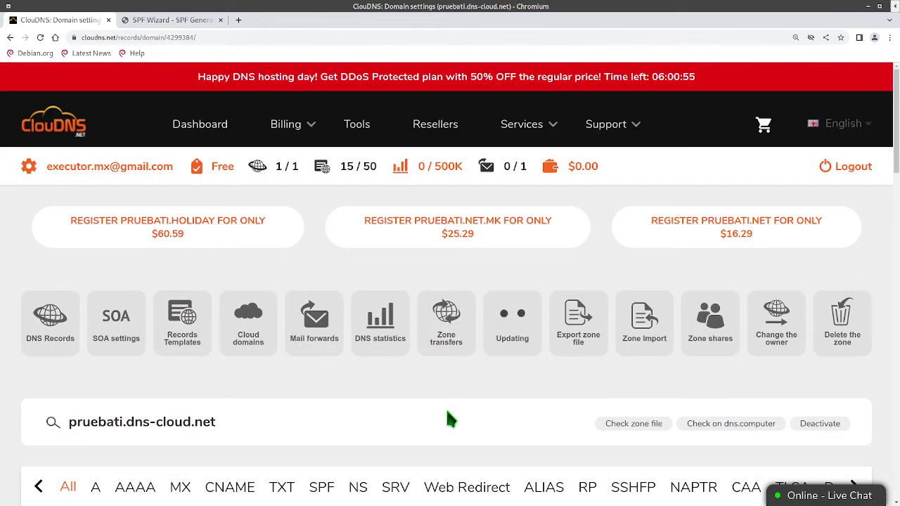
Enter host imap with target pruebati.dns-cloud.net and try saving, which fails with Invalid IP
scroll(737, 322, "down", 2)
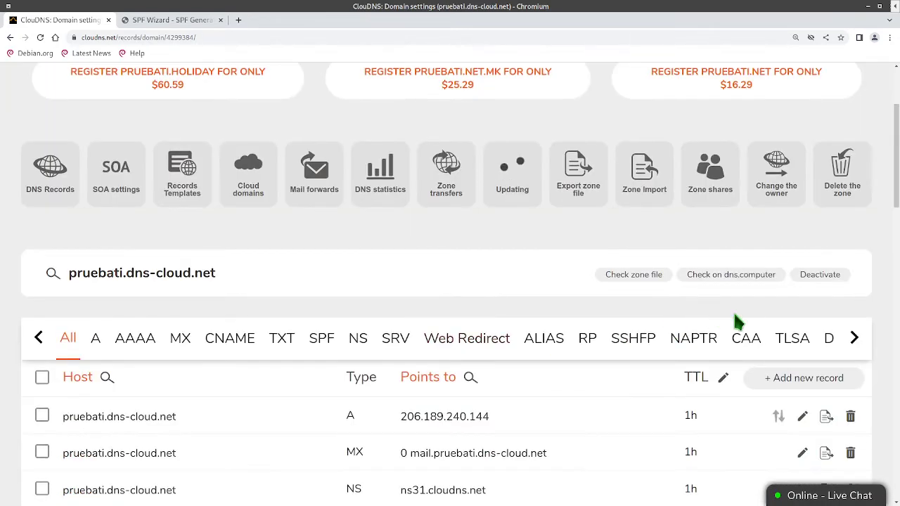
left_click(809, 378)
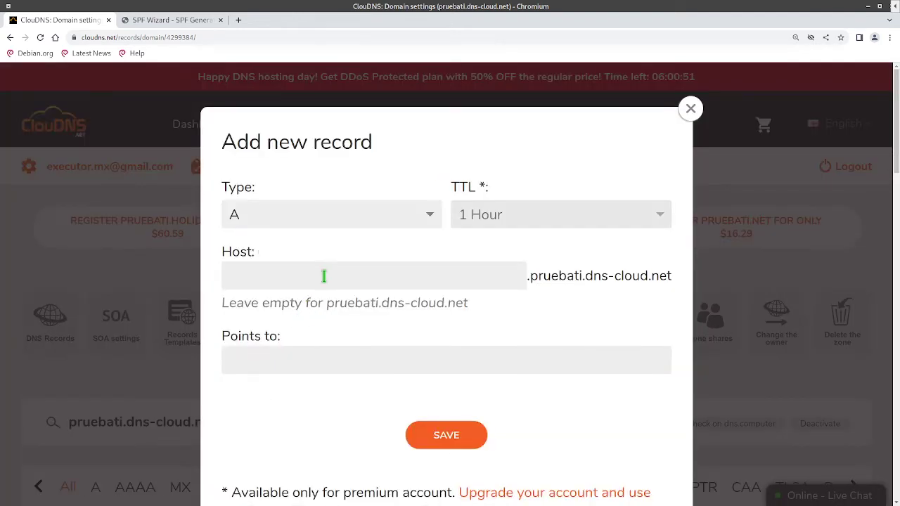
left_click(323, 276)
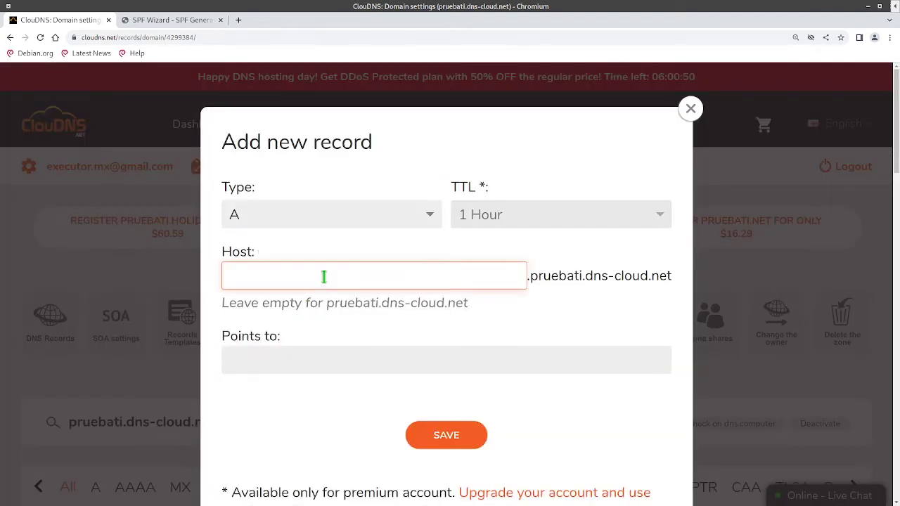
type("imap")
left_click(279, 358)
key("ctrl+v")
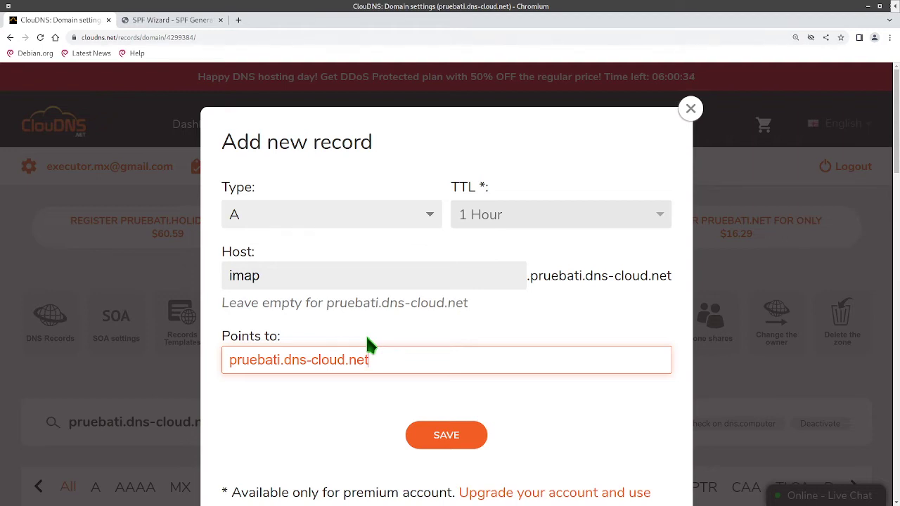
left_click(525, 407)
scroll(526, 406, "down", 1)
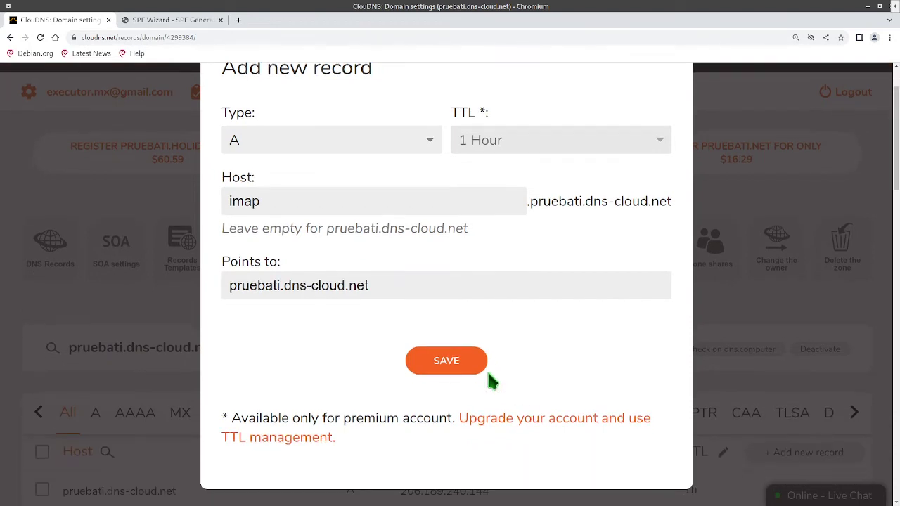
left_click(484, 366)
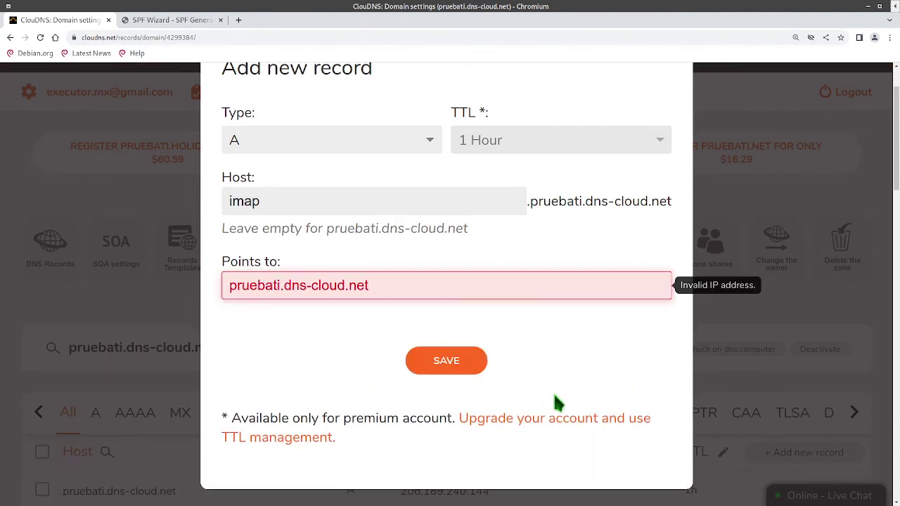
Switch the imap record's type from A to CNAME and save it
left_click(390, 284)
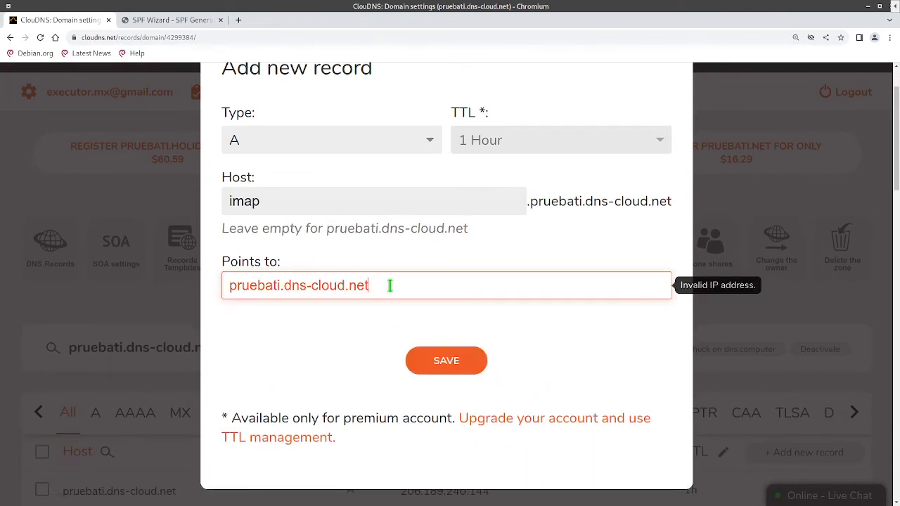
left_click(390, 148)
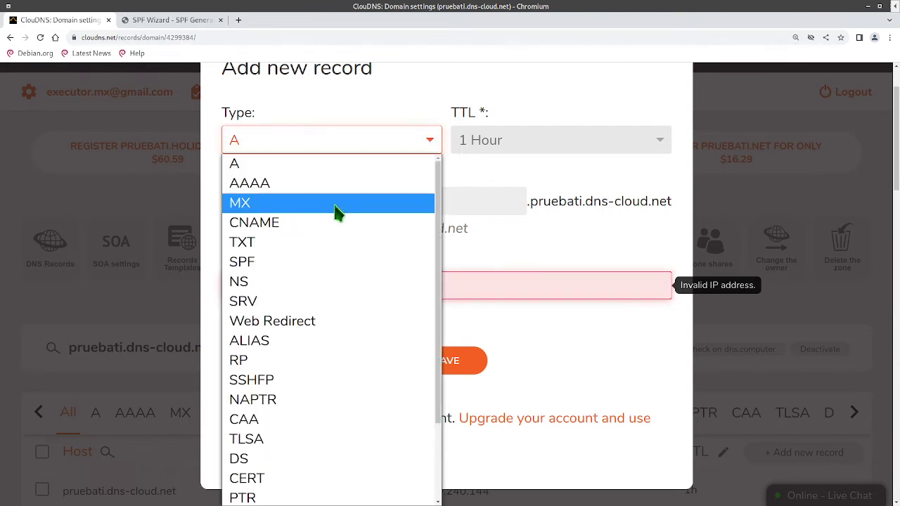
key("Escape")
key("c")
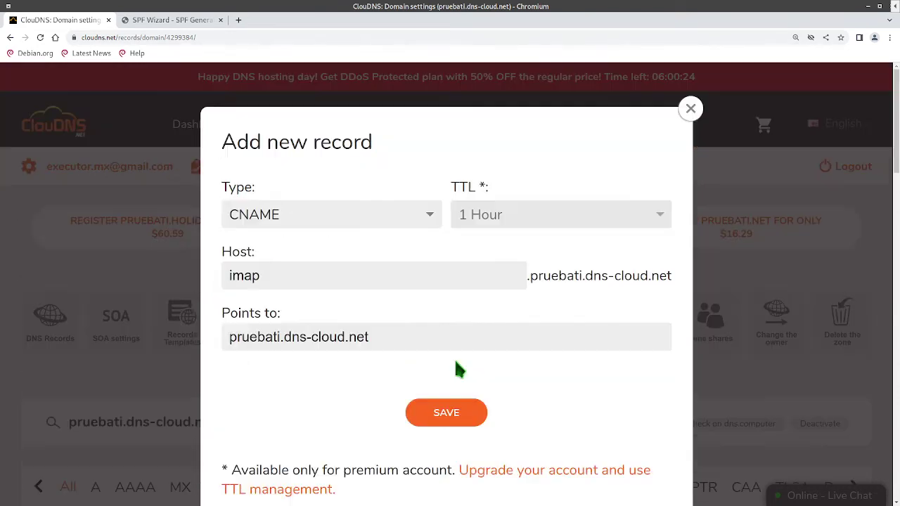
left_click(456, 416)
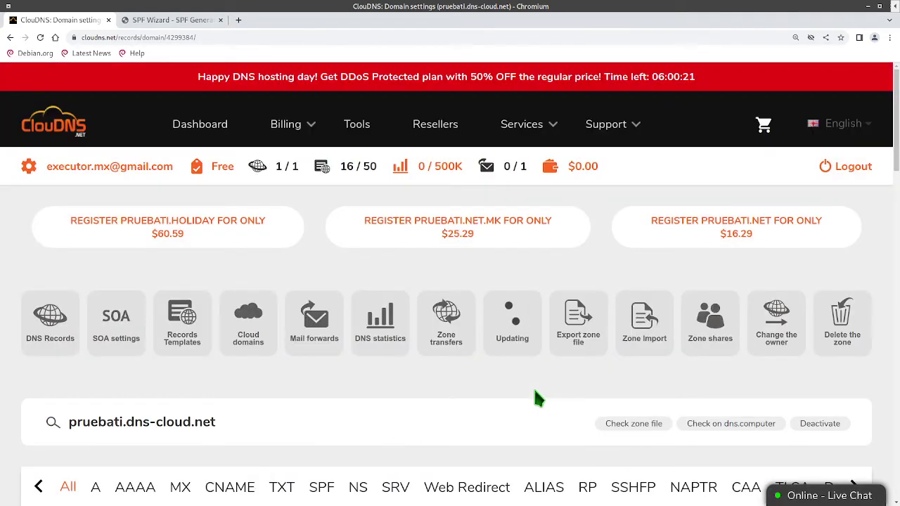
Save a webmail CNAME with pruebati.dns-cloud.net typed as target, making 17 of 50 records
scroll(384, 393, "down", 2)
left_click(385, 391)
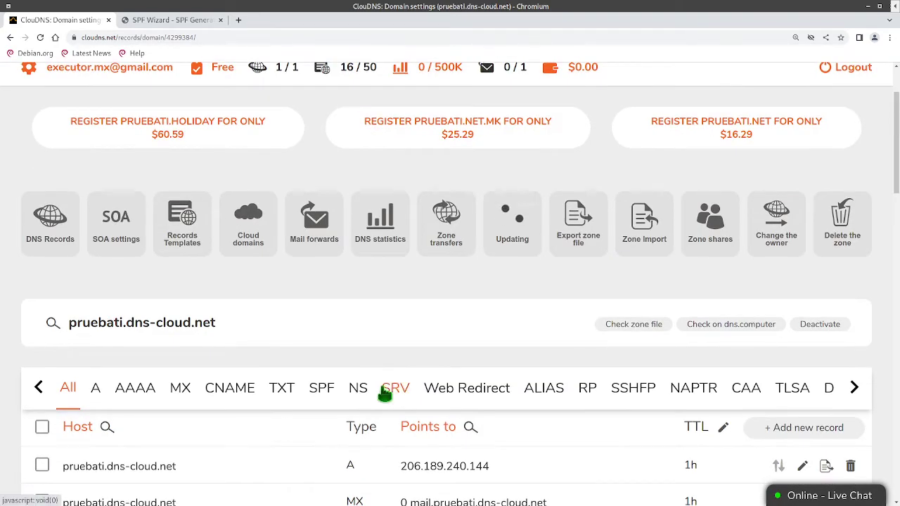
scroll(482, 365, "down", 2)
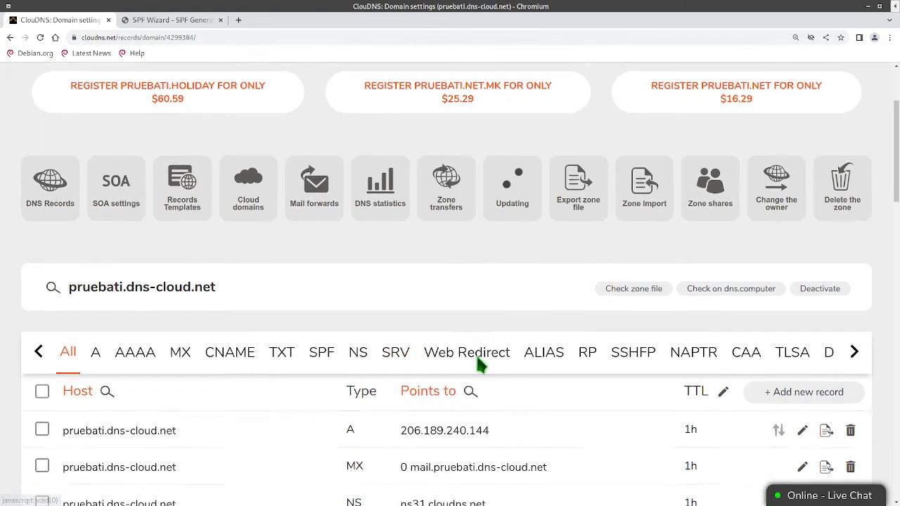
left_click(779, 354)
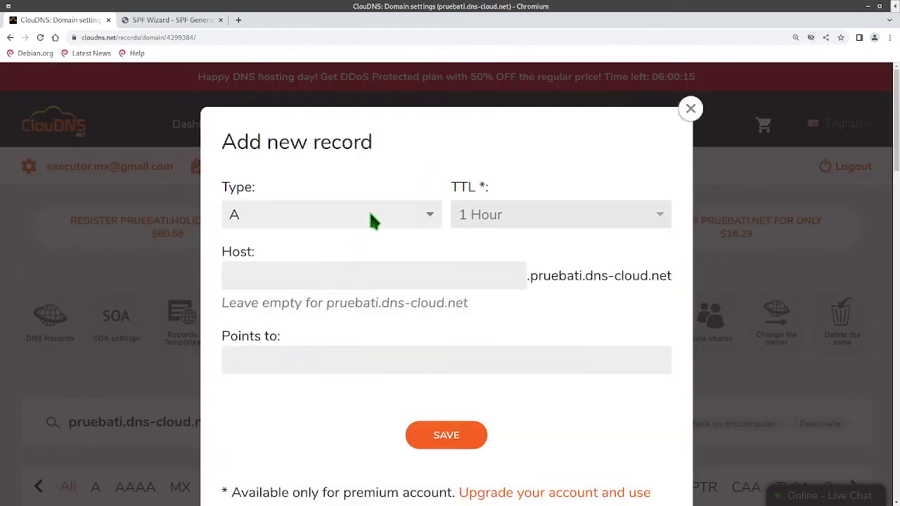
left_click(372, 221)
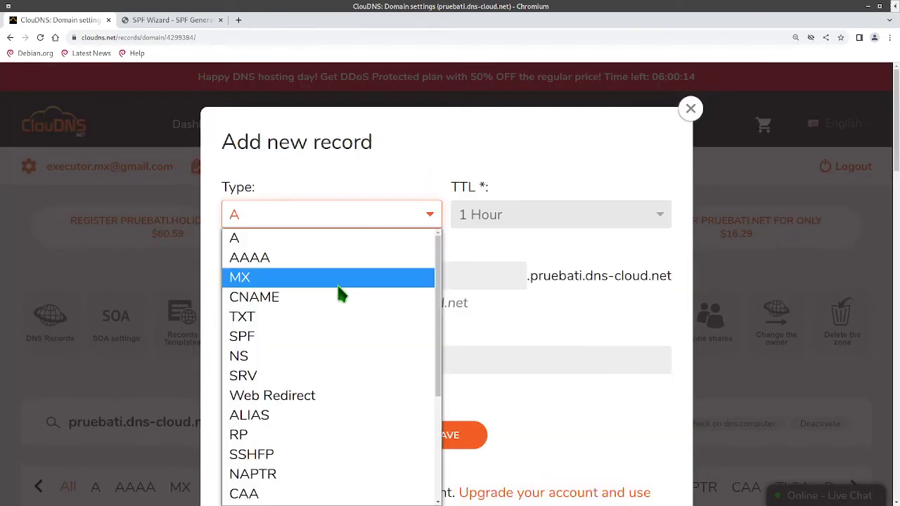
left_click(337, 301)
left_click(360, 277)
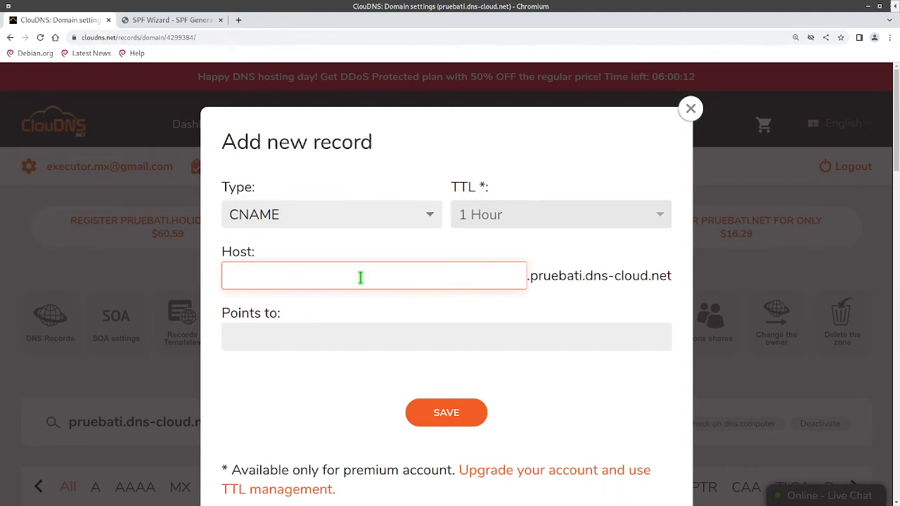
type("web")
type("mail")
key("Tab")
type("pruebati.dns-cloud.net")
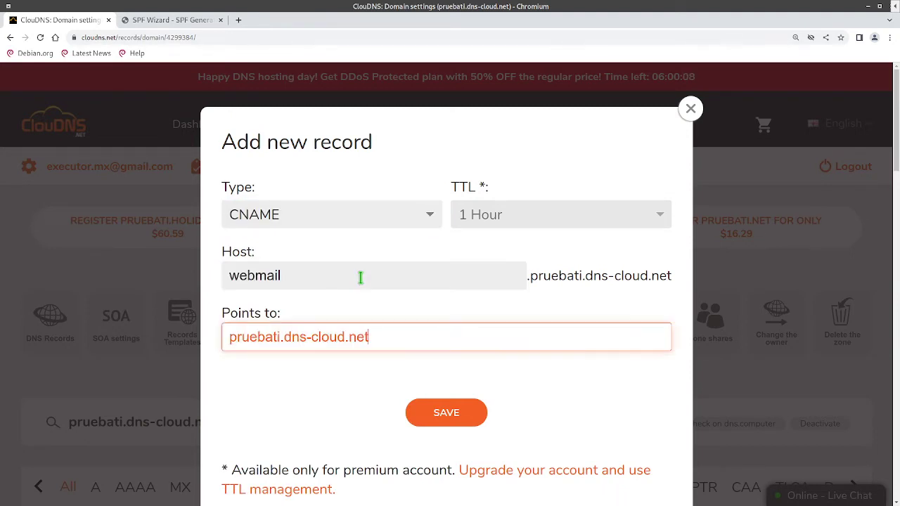
left_click(435, 415)
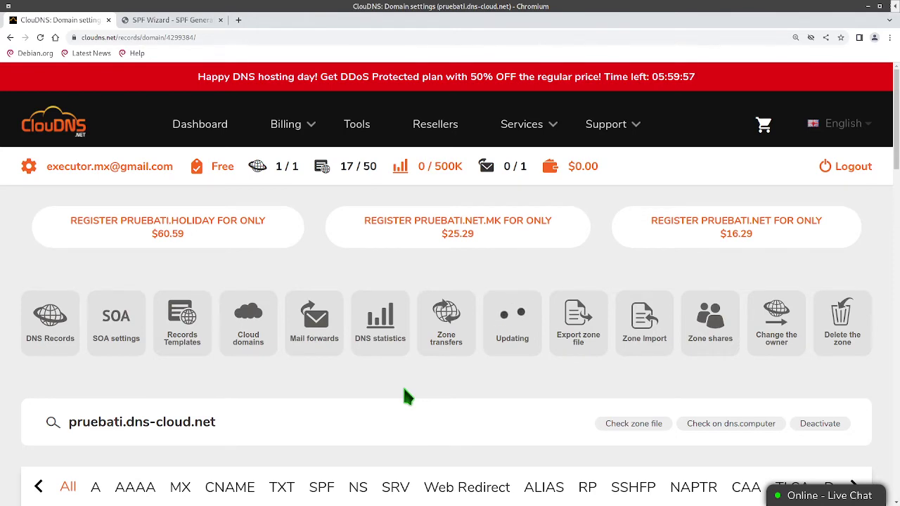
Save a www CNAME pointing to pruebati.dns-cloud.net, raising the zone to 18 of 50 records
scroll(405, 395, "down", 3)
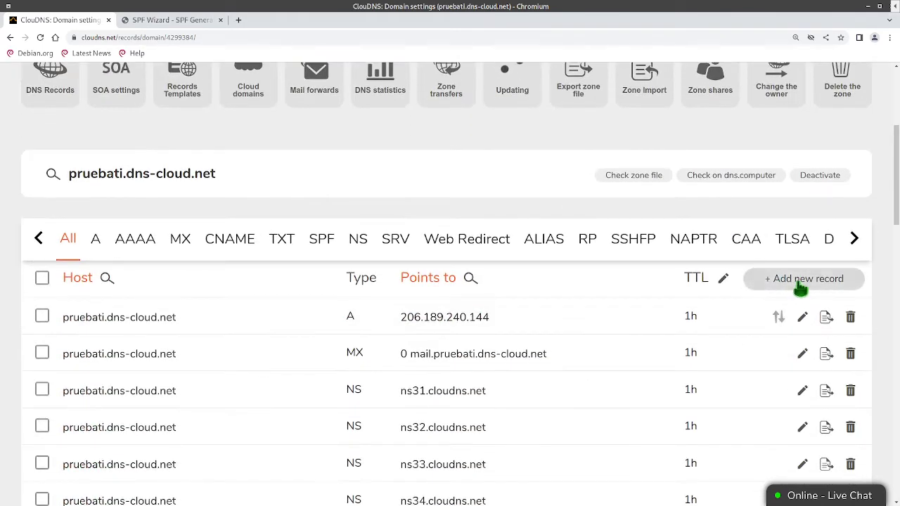
left_click(798, 284)
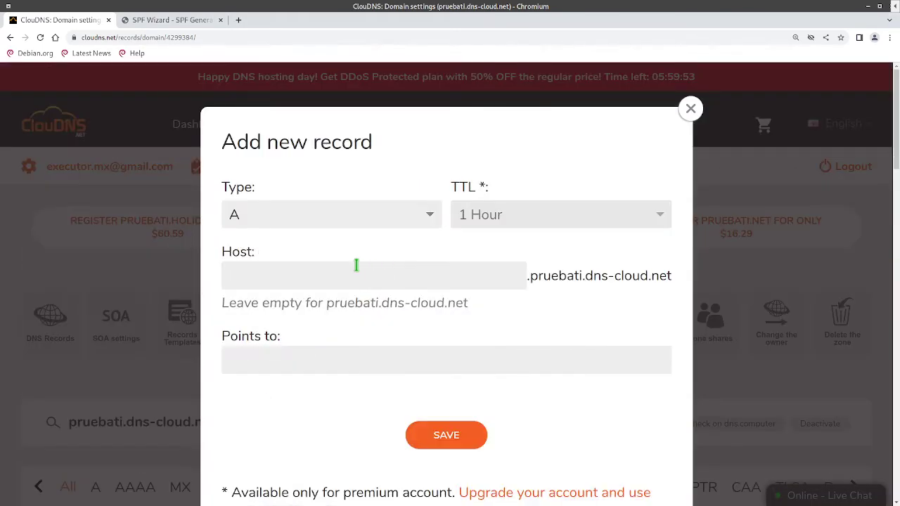
left_click(313, 278)
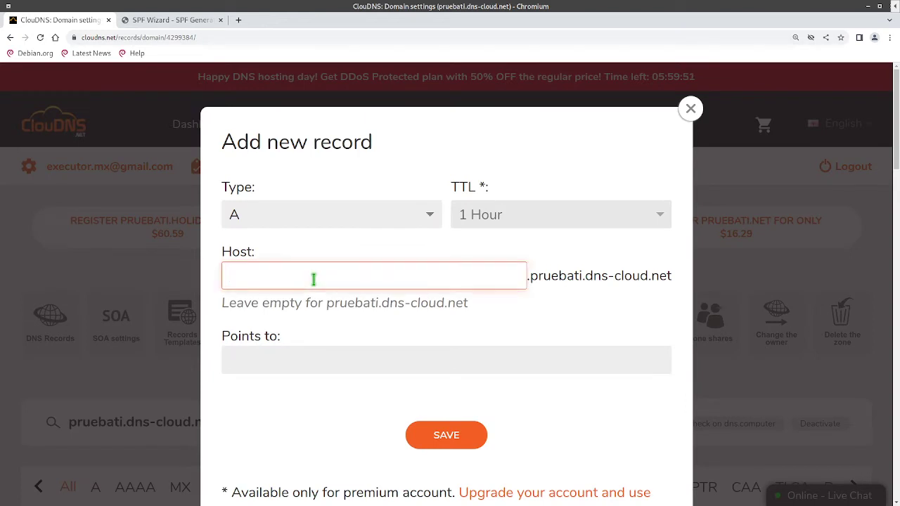
type("www")
left_click(388, 219)
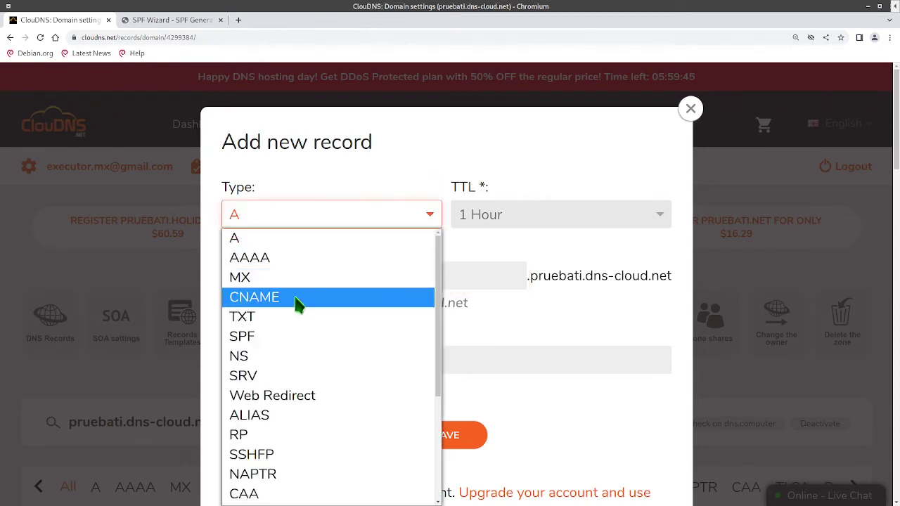
left_click(296, 299)
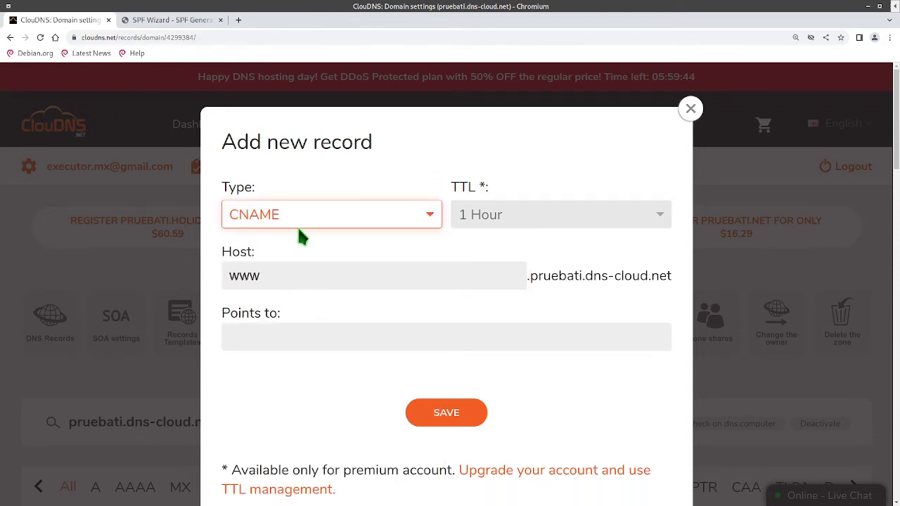
left_click(330, 328)
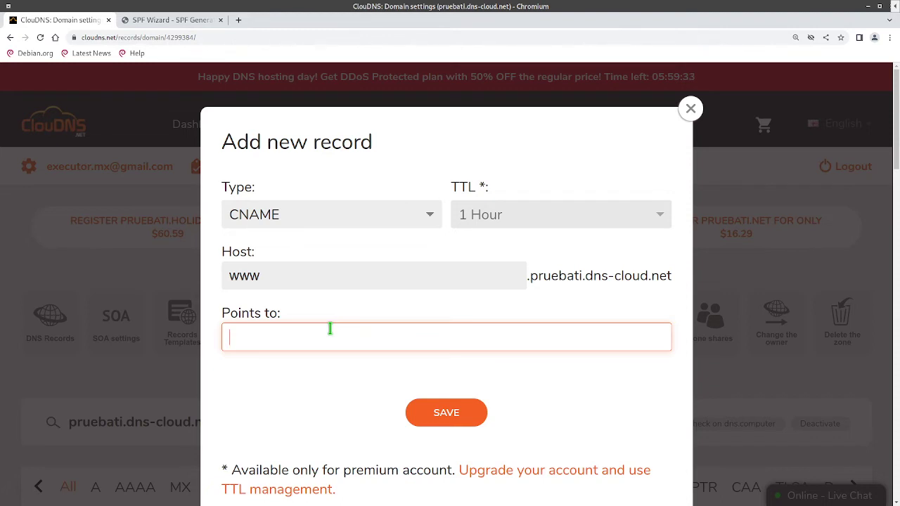
type("pruebati.dns-cloud.net")
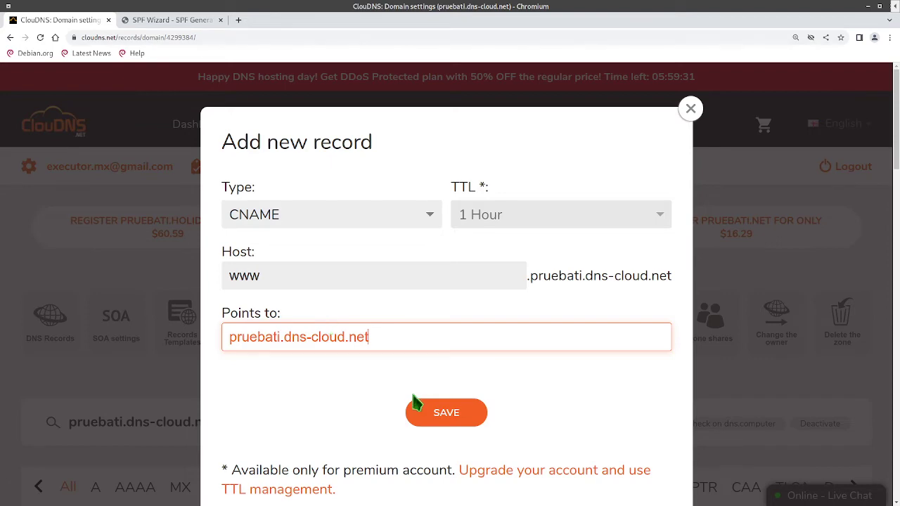
left_click(429, 407)
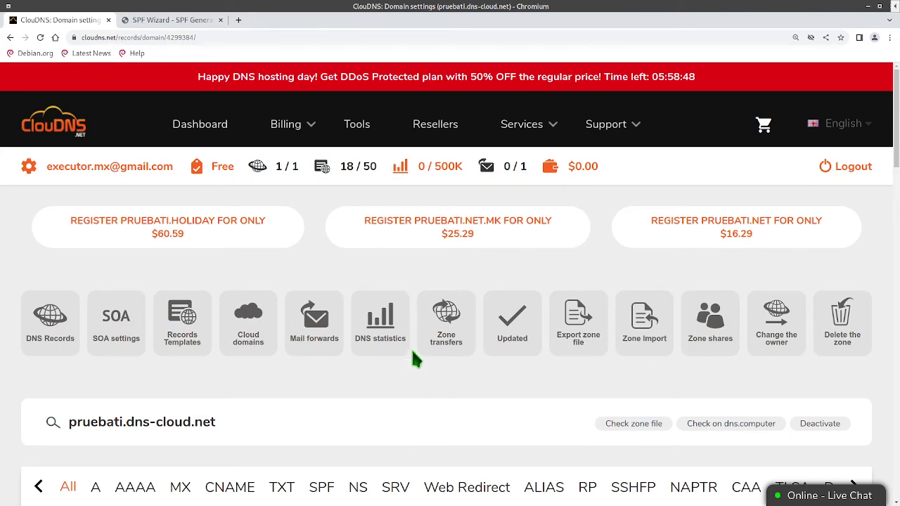
Filter to the seven CNAME aliases and highlight the www row's host and pruebati.dns-cloud.net target
scroll(412, 358, "down", 3)
left_click(223, 300)
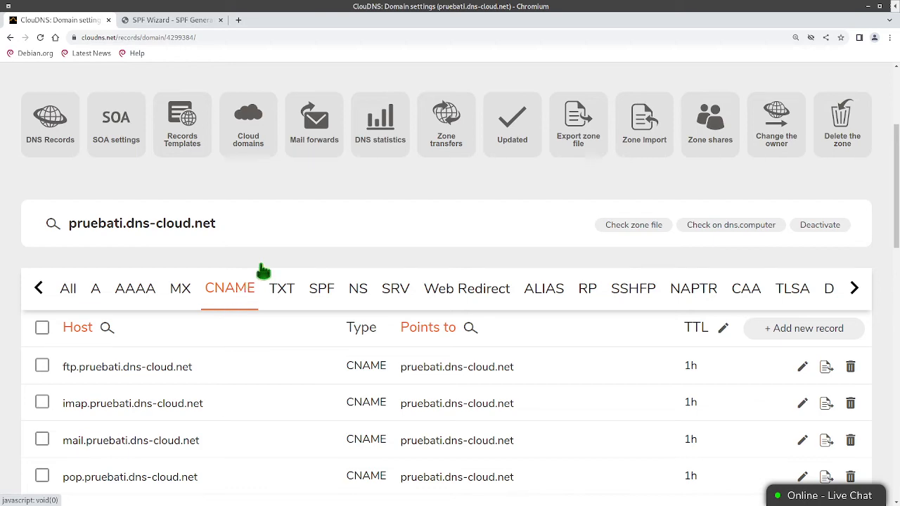
scroll(260, 272, "down", 5)
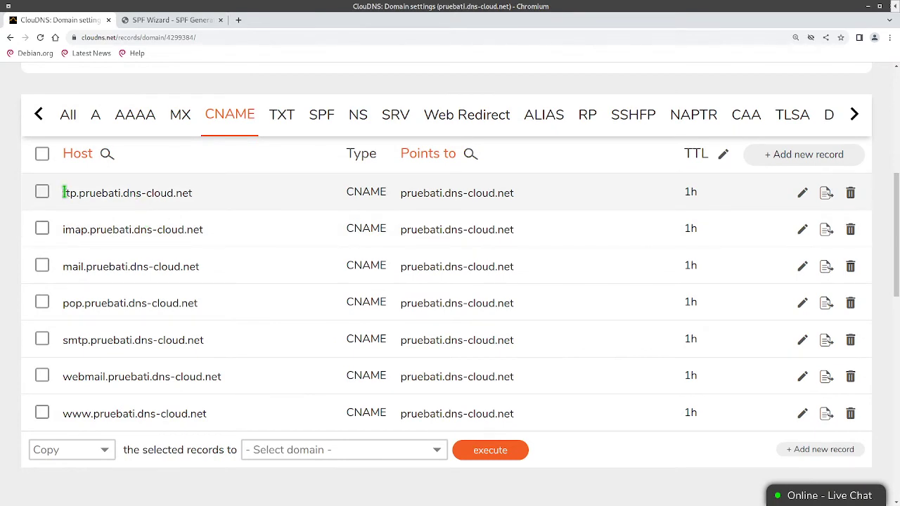
mouse_move(62, 193)
left_mouse_down()
mouse_move(260, 383)
mouse_move(280, 422)
left_mouse_up()
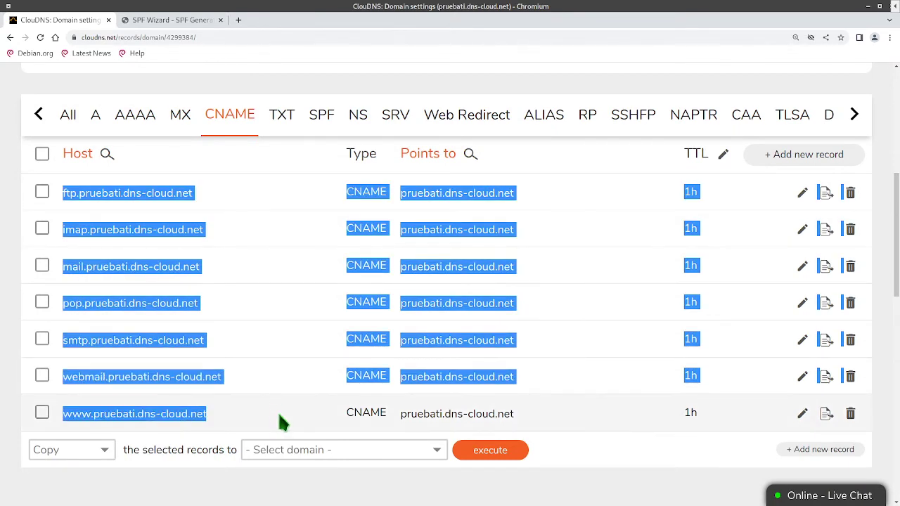
left_click(280, 422)
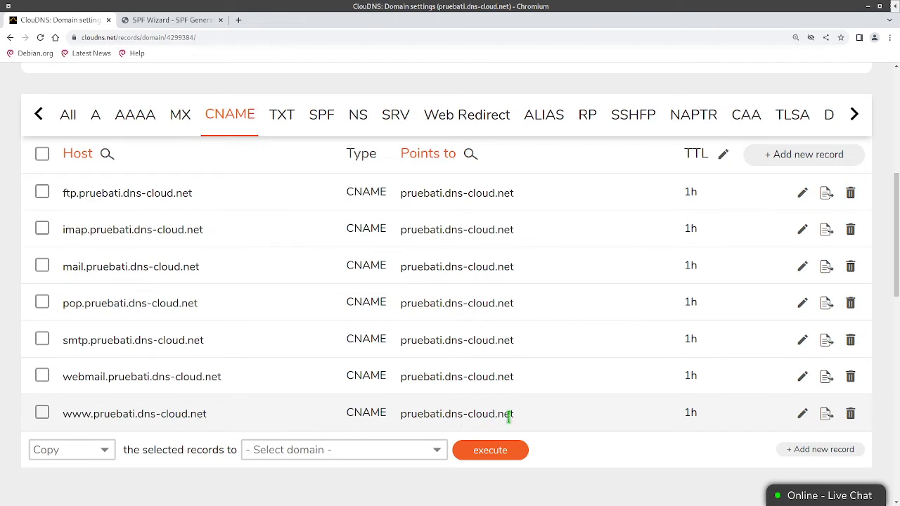
left_click_drag(517, 415, 398, 415)
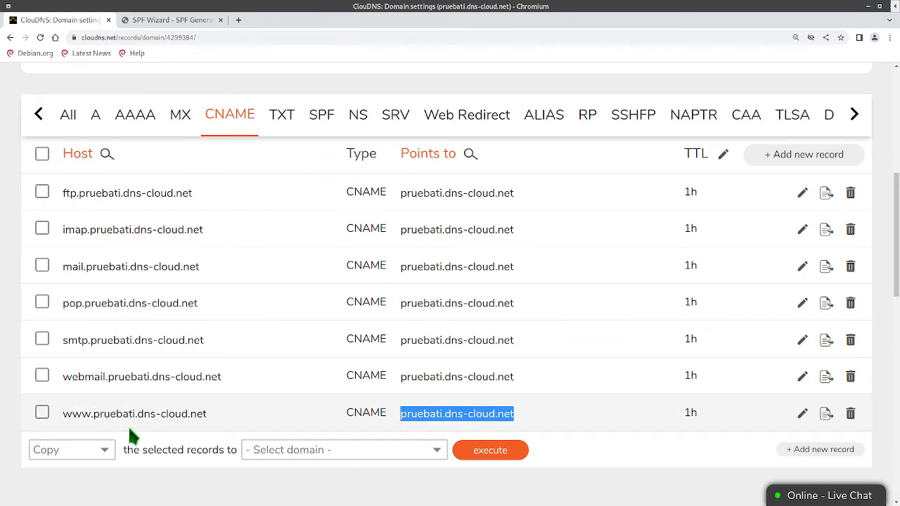
left_click_drag(216, 420, 64, 418)
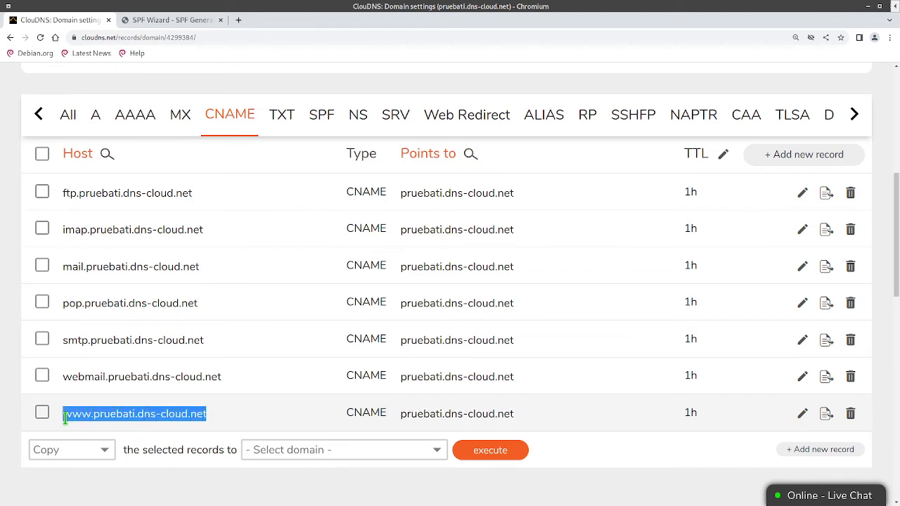
key("ctrl+t")
type("www.pruebati.dns-cloud.net")
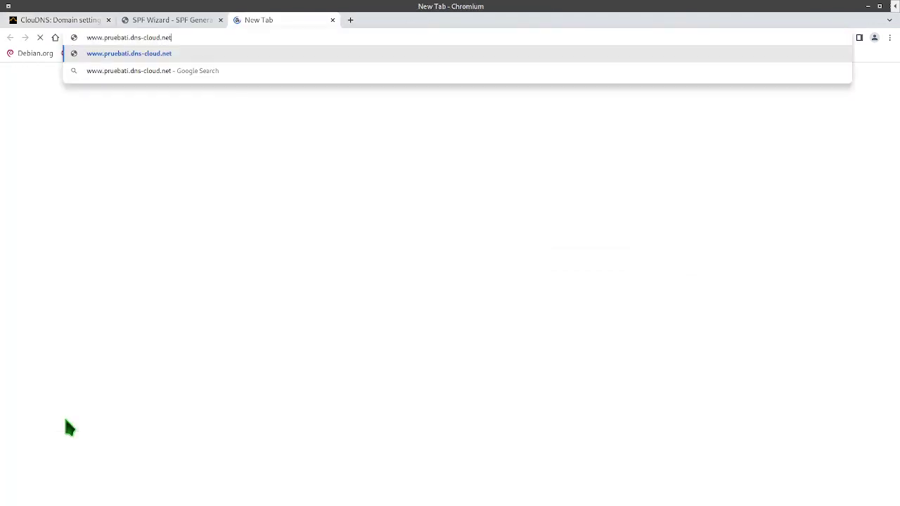
key("Return")
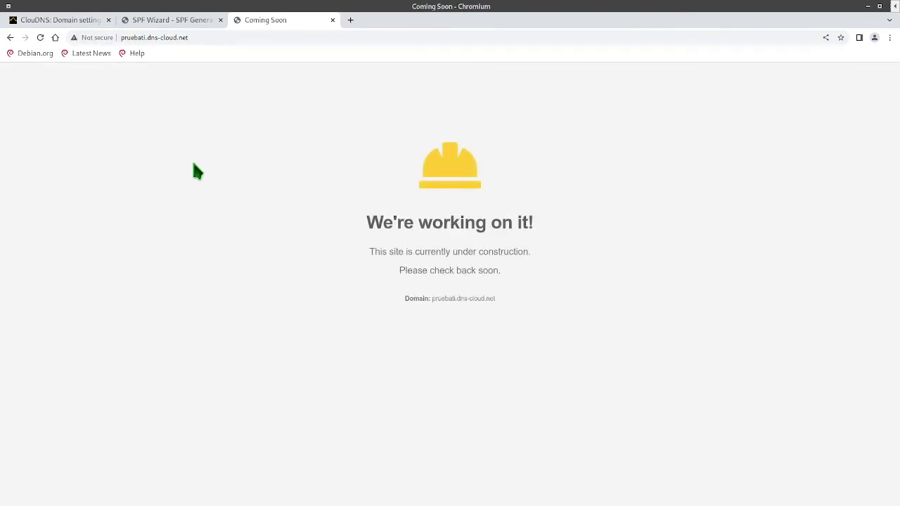
key("ctrl+w")
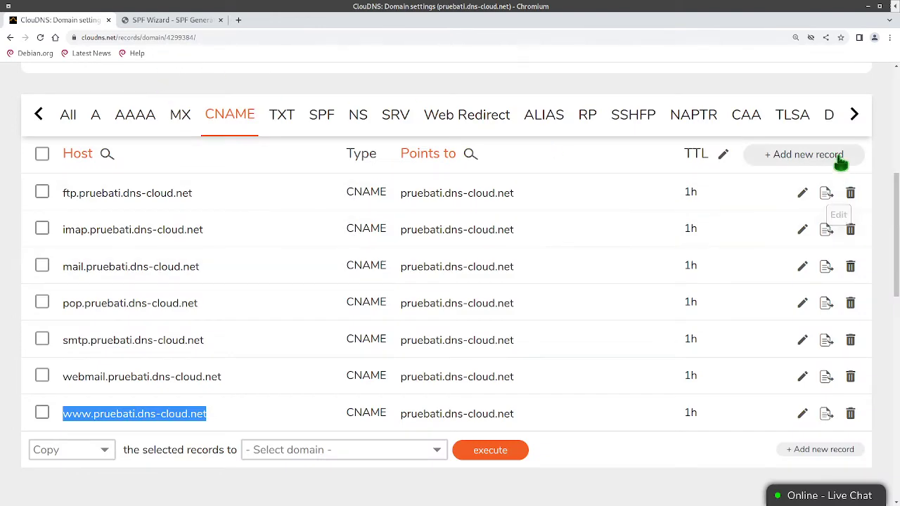
left_click(803, 154)
left_click(346, 215)
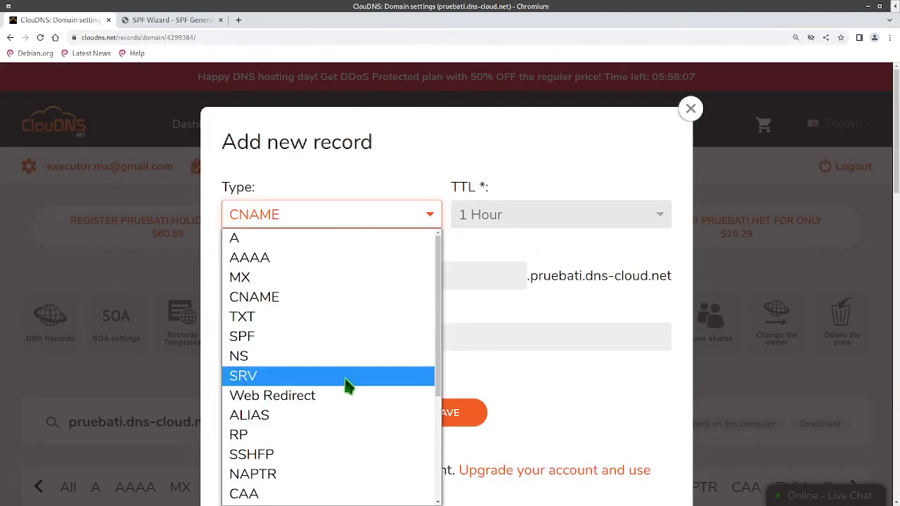
scroll(343, 376, "down", 1)
left_click(337, 358)
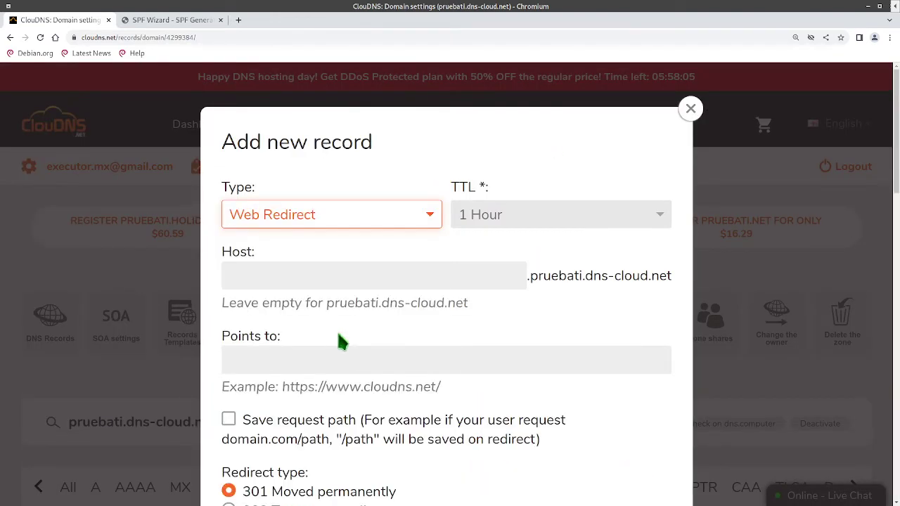
left_click(398, 272)
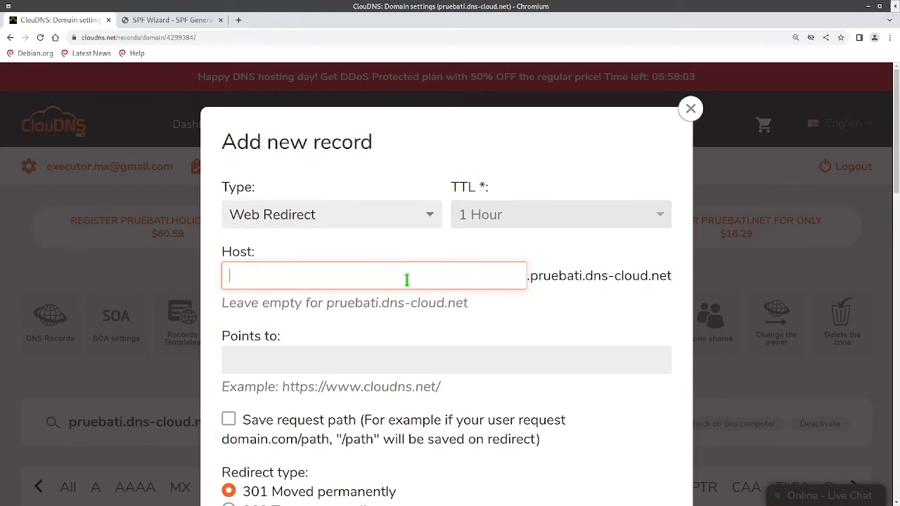
type("www")
left_click(408, 359)
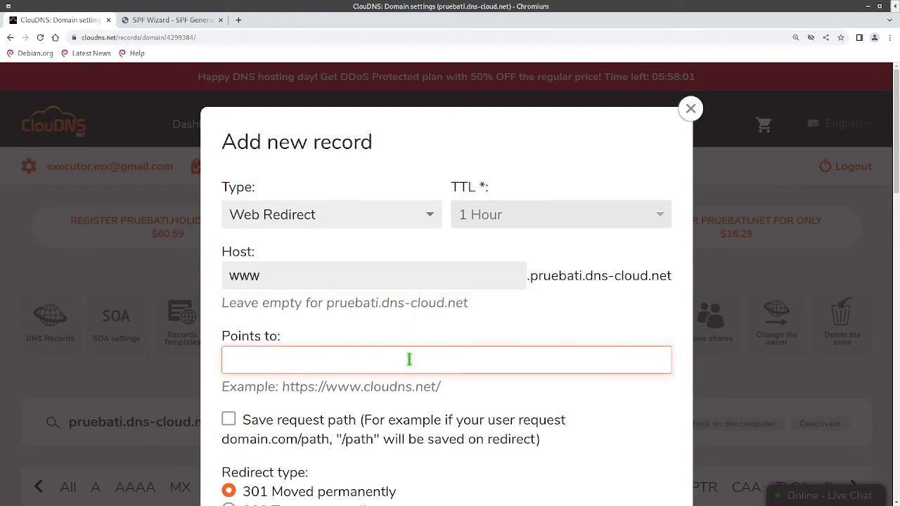
type("www.pruebati.dns-cloud.net")
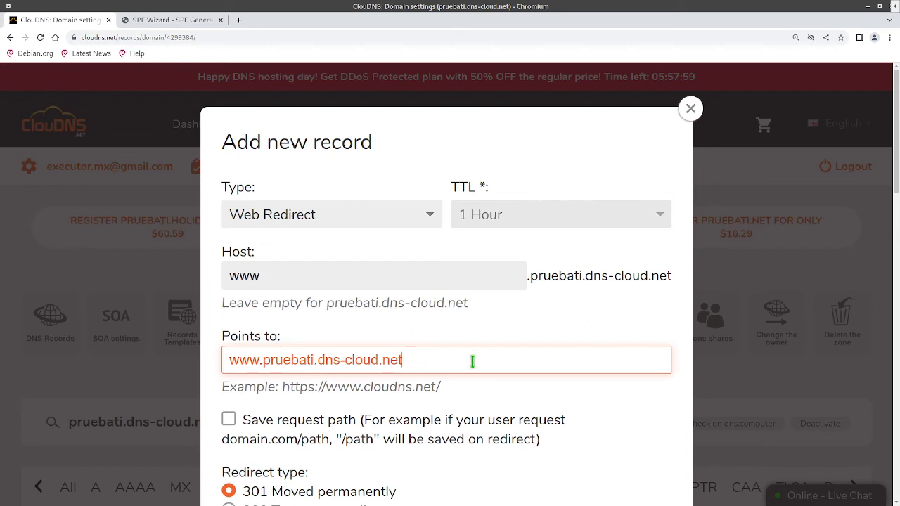
key("Home")
key("Delete")
key("Delete")
key("Delete")
key("Delete")
key("ctrl+a")
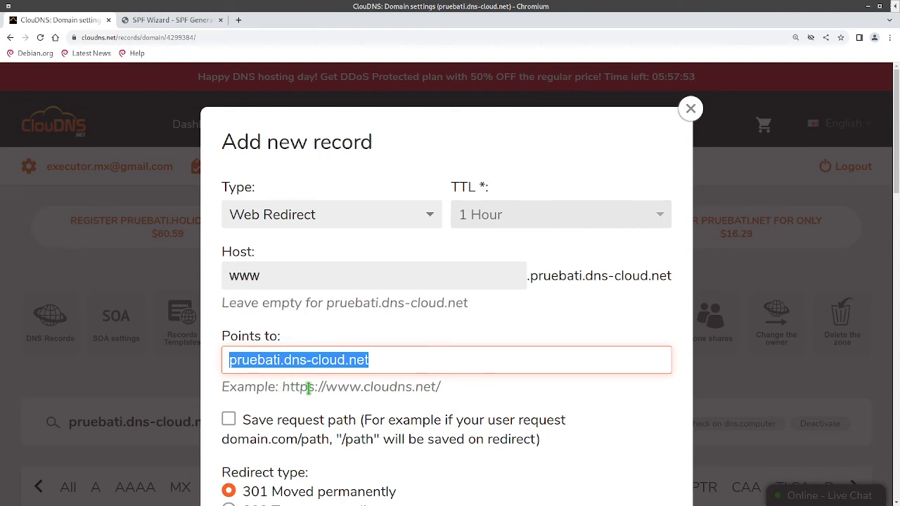
left_click_drag(308, 387, 443, 400)
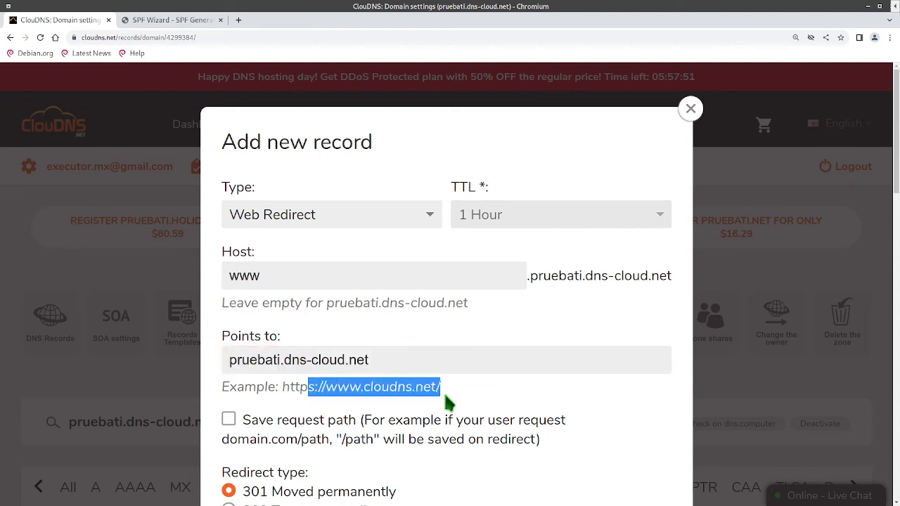
scroll(450, 397, "down", 4)
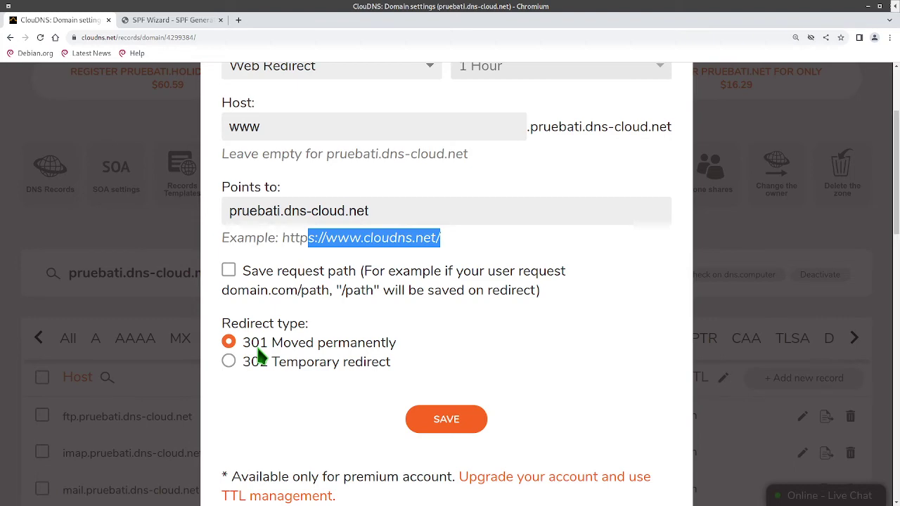
scroll(258, 348, "up", 2)
scroll(257, 346, "up", 2)
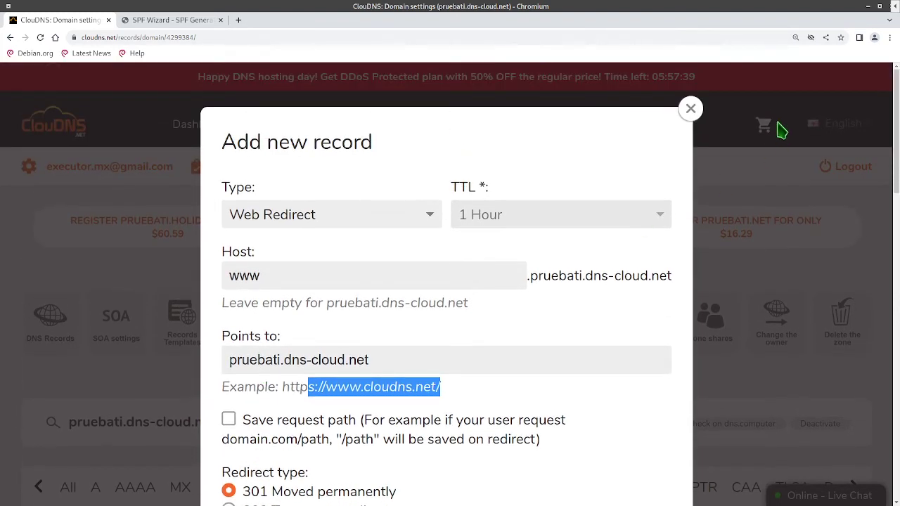
Discard the new-record form and browse the All, A and AAAA record lists
left_click(691, 111)
scroll(321, 288, "down", 5)
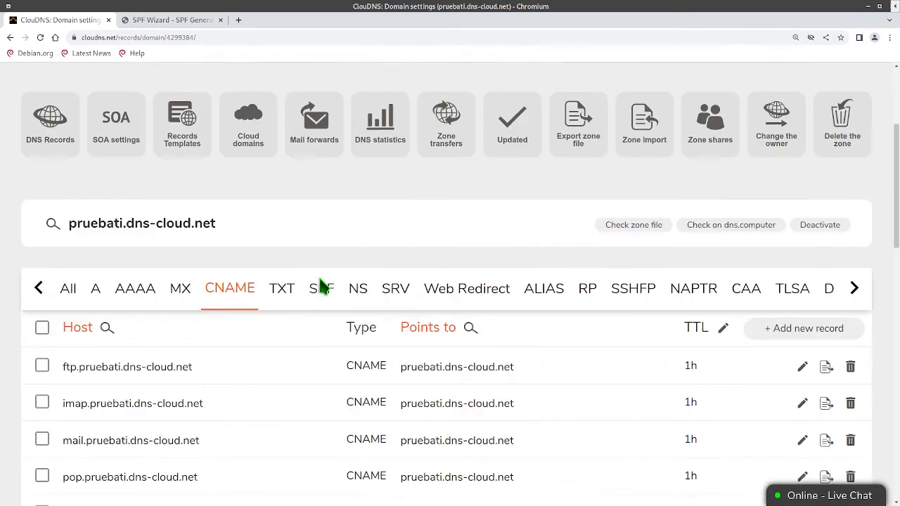
scroll(322, 287, "down", 3)
scroll(322, 287, "down", 1)
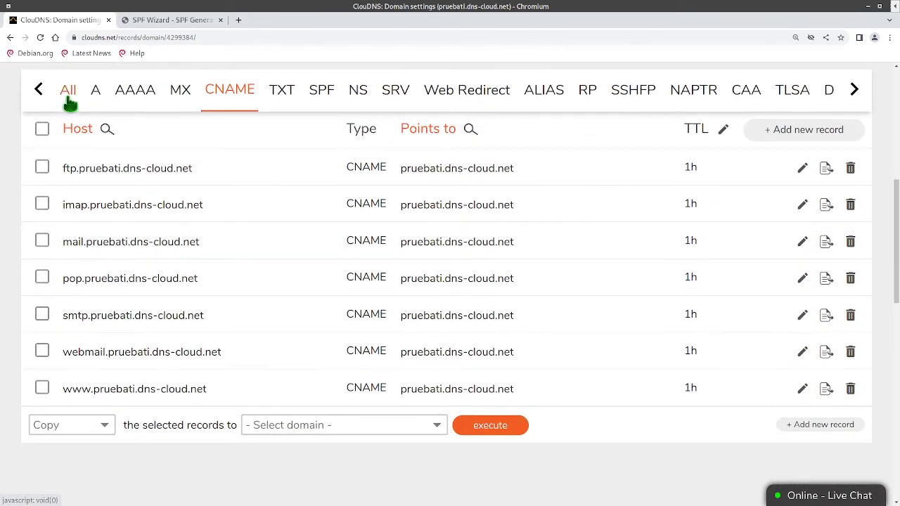
left_click(67, 98)
left_click(95, 95)
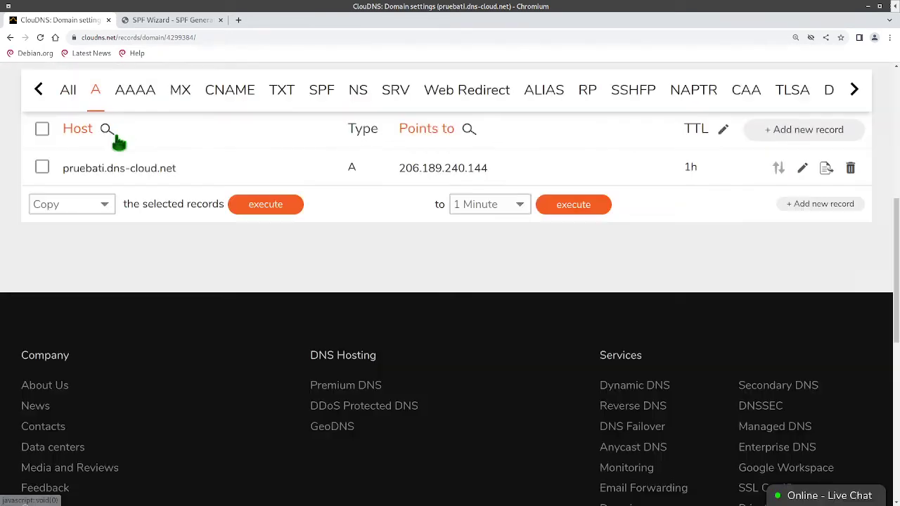
left_click(140, 90)
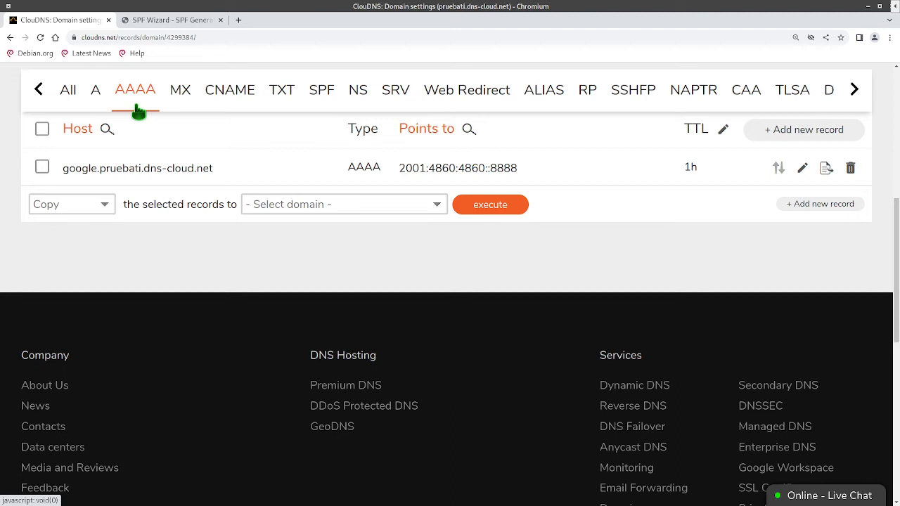
Start deleting the google AAAA record but cancel, then filter to the mail.pruebati.dns-cloud.net MX record
left_click(851, 169)
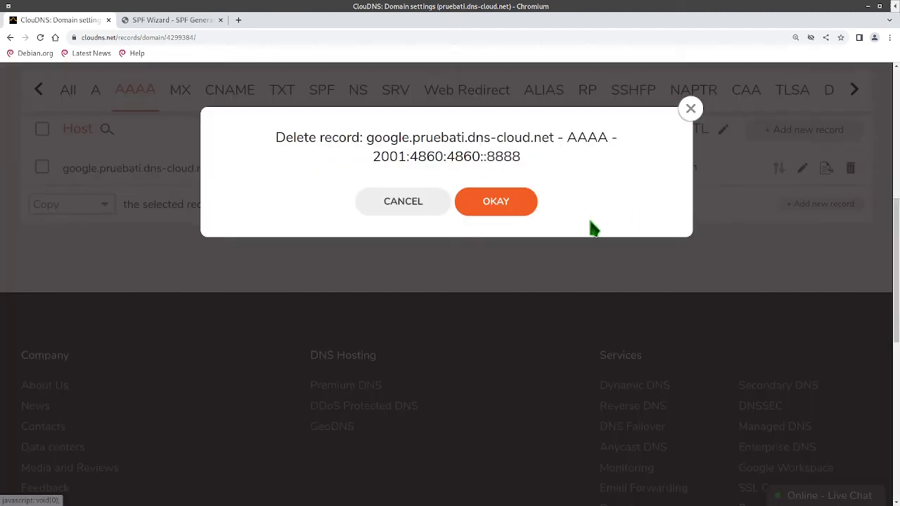
left_click(690, 109)
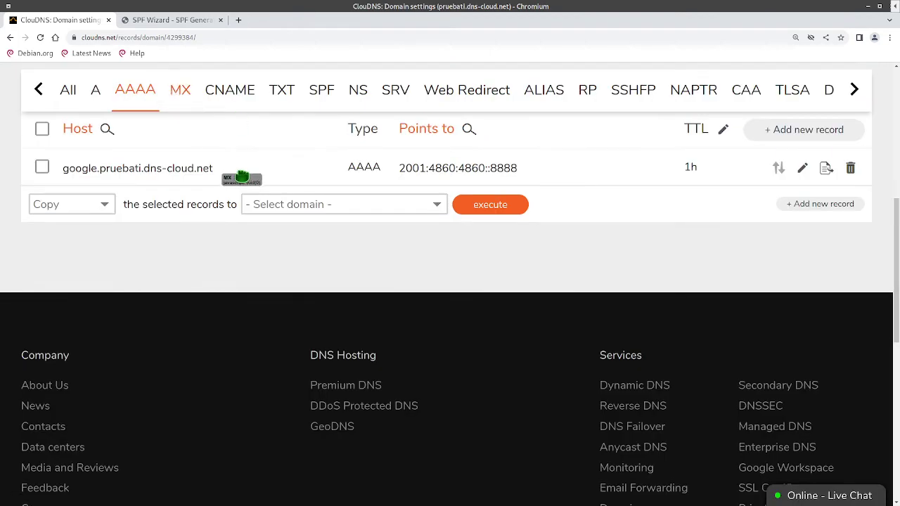
left_click(179, 102)
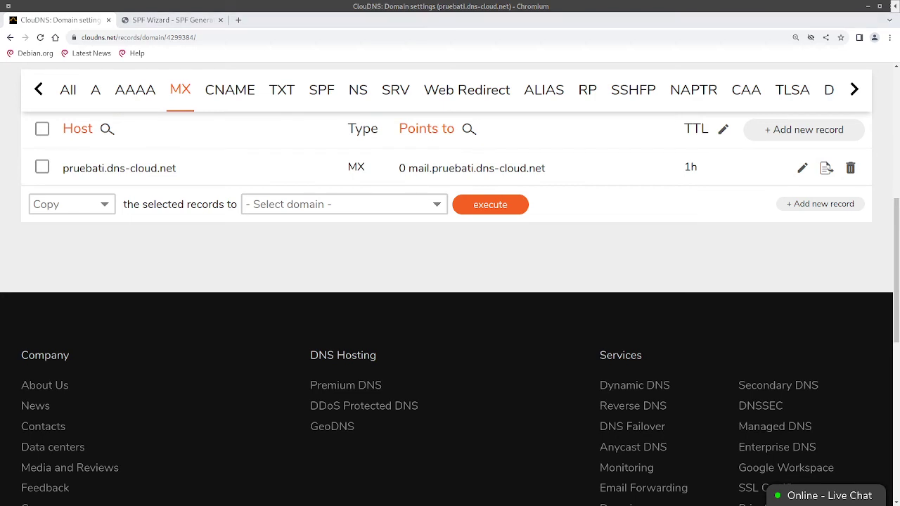
Browse the CNAME, A, SPF, NS and SRV record lists, ending on the empty SPF list
left_click(220, 98)
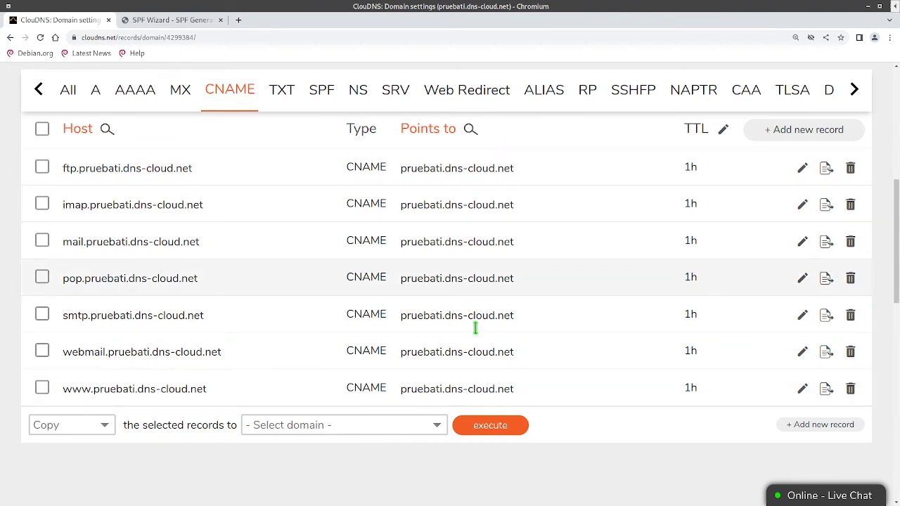
left_click(95, 92)
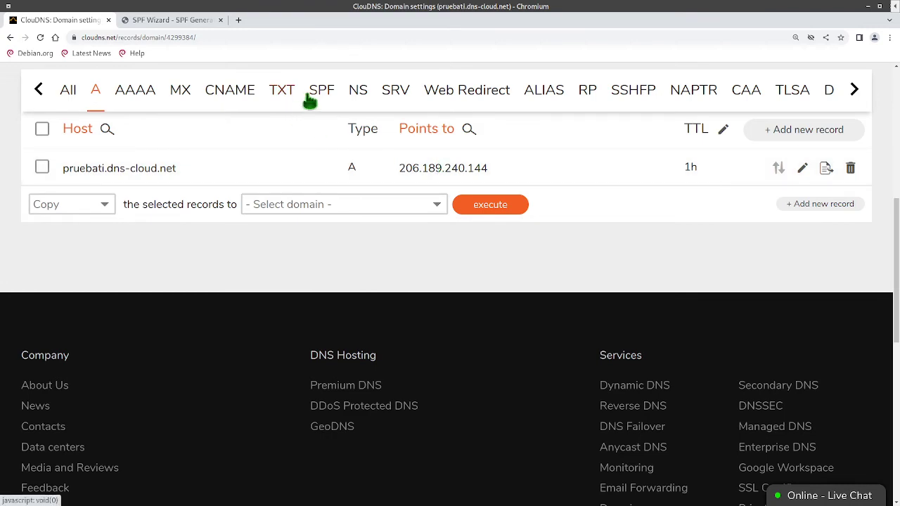
left_click(315, 95)
left_click(357, 96)
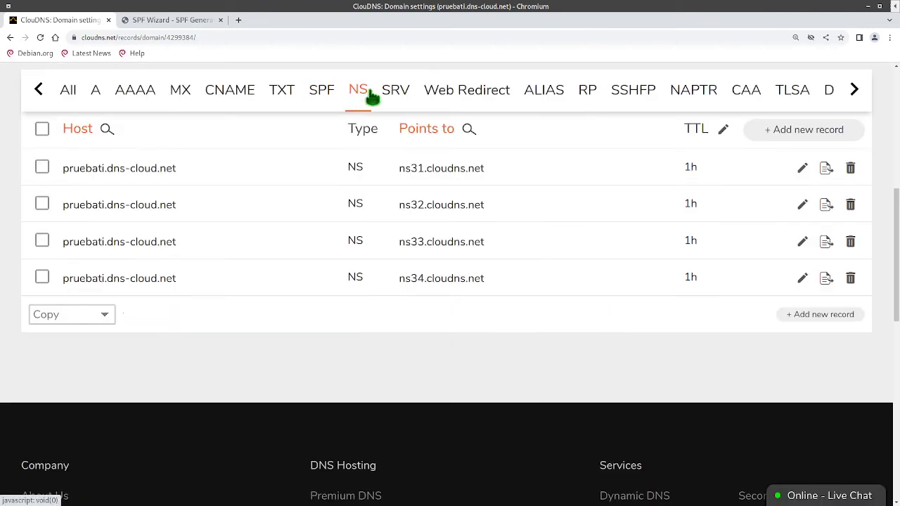
left_click(332, 97)
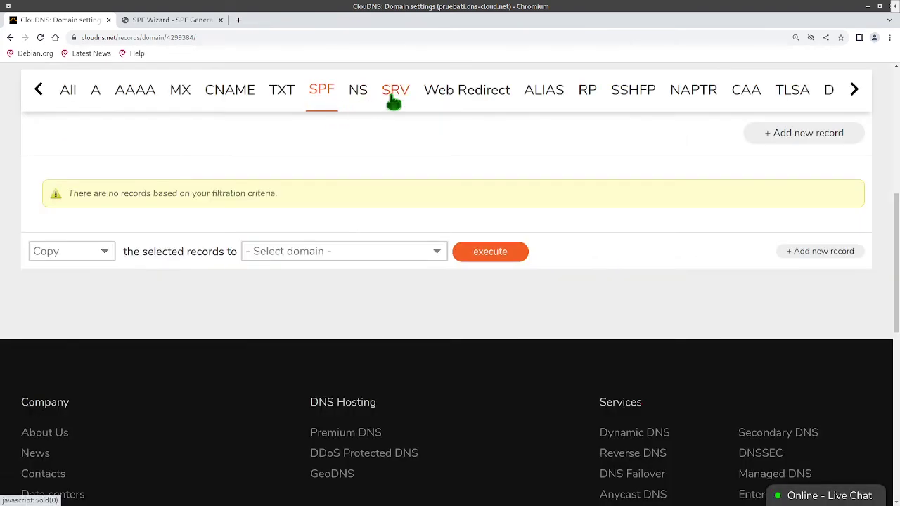
left_click(392, 99)
left_click(322, 100)
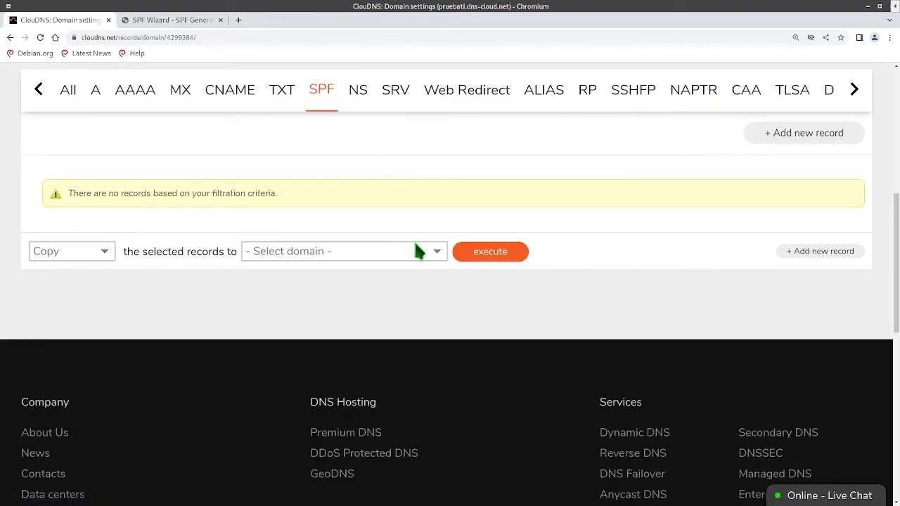
Open a new SPF record form and close it without saving
left_click(773, 138)
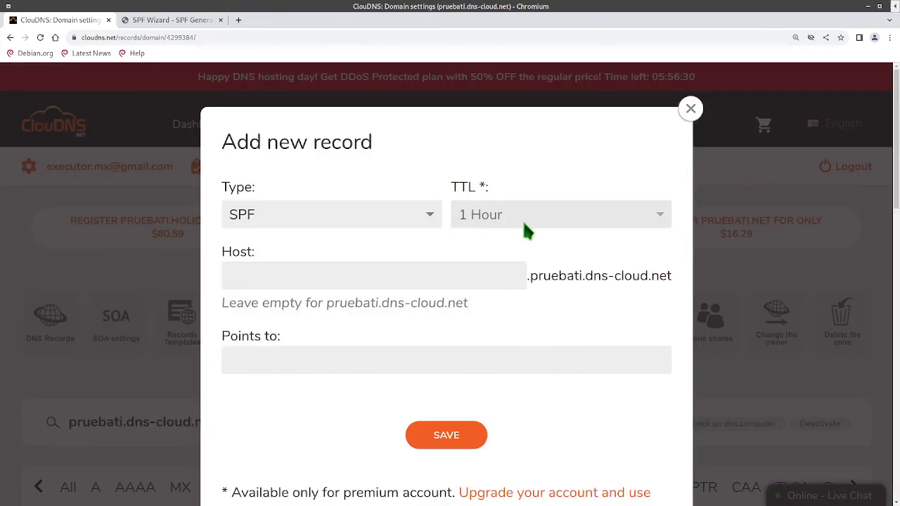
scroll(478, 284, "down", 3)
scroll(478, 285, "up", 3)
left_click(690, 109)
scroll(368, 251, "down", 3)
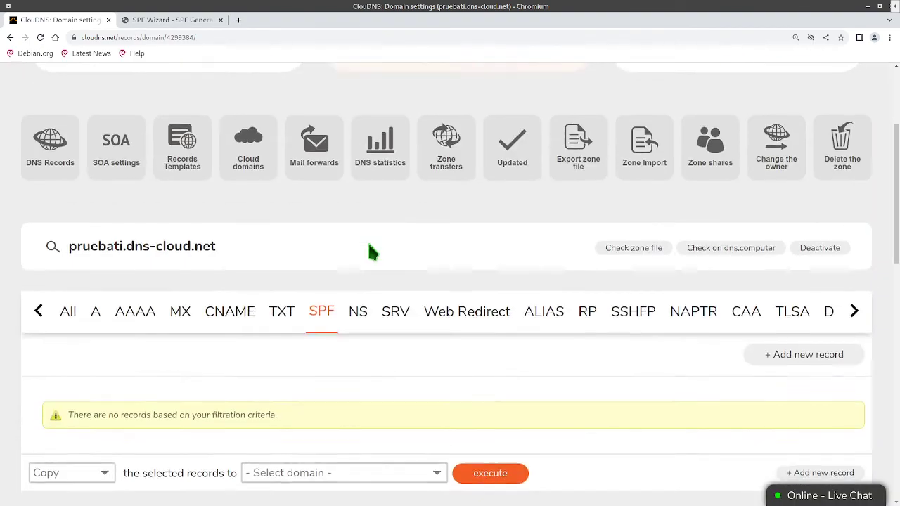
scroll(360, 207, "down", 2)
Check the four NS records and the empty ALIAS list, then show the A record for 206.189.240.144
left_click(362, 164)
scroll(390, 266, "down", 2)
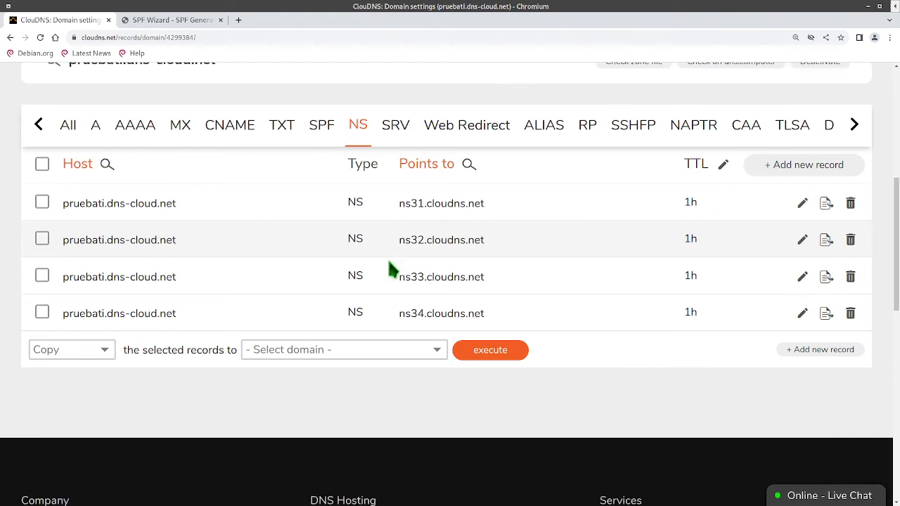
scroll(391, 268, "up", 2)
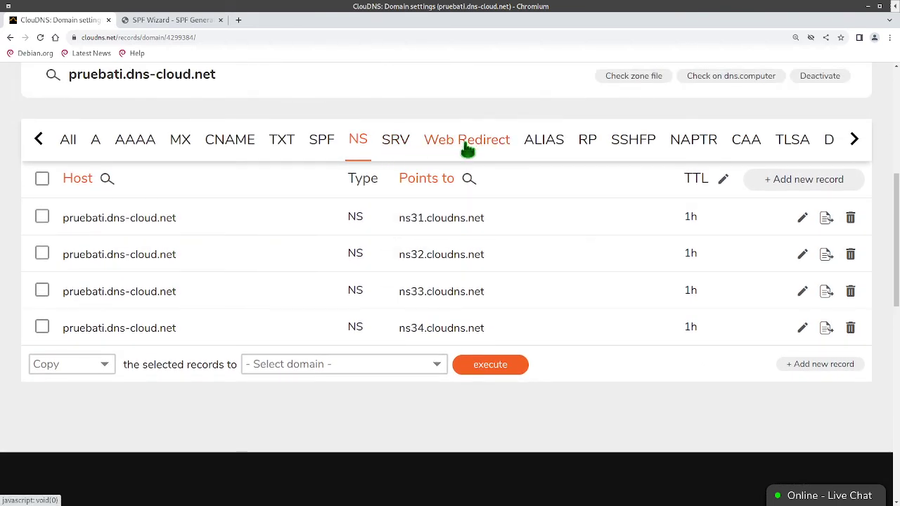
left_click(541, 147)
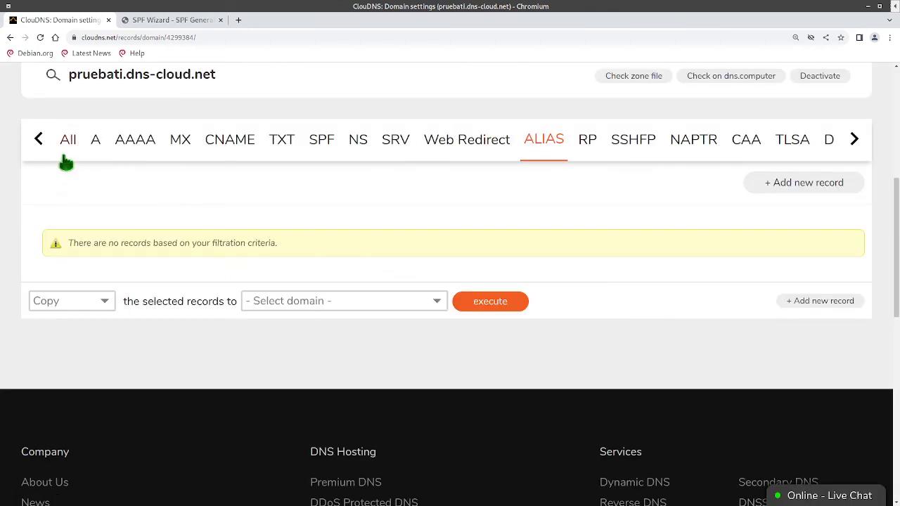
left_click(99, 149)
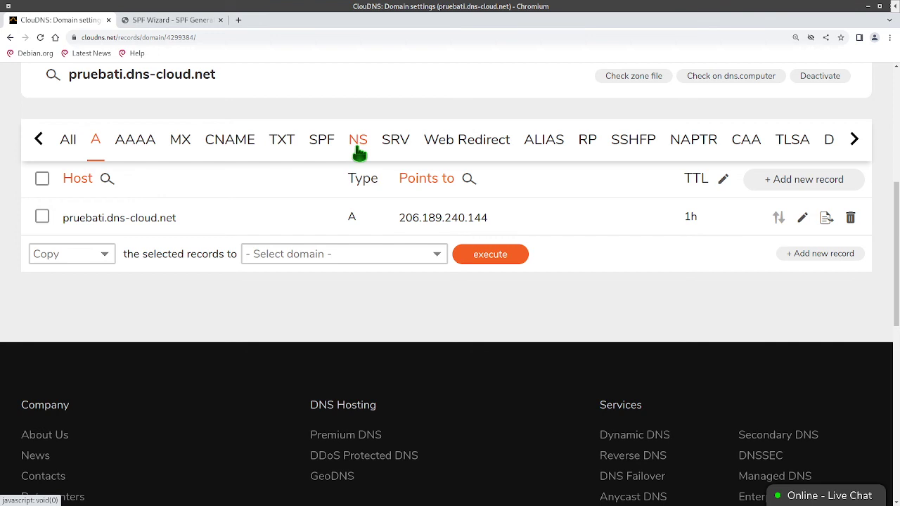
Scroll the record-type strip out to OPENPGPKEY and back, then list all records unfiltered
left_click(858, 138)
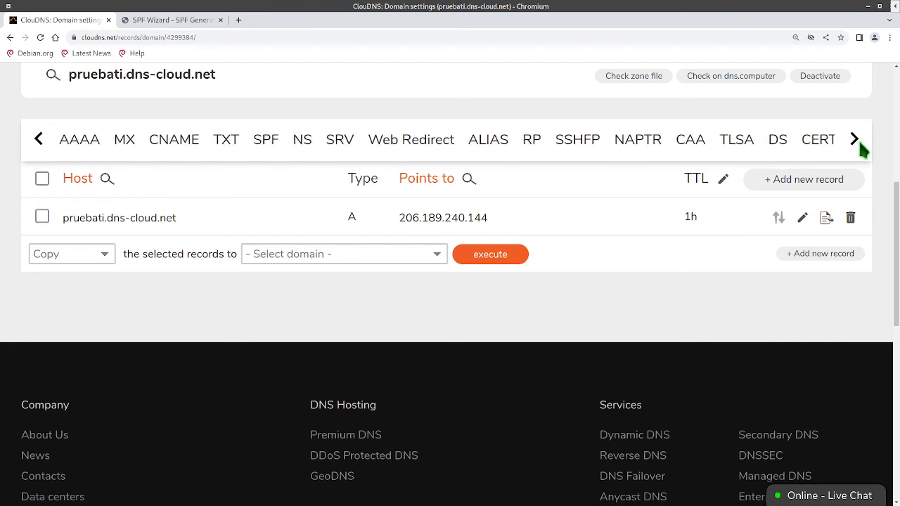
left_click(859, 139)
left_click(859, 140)
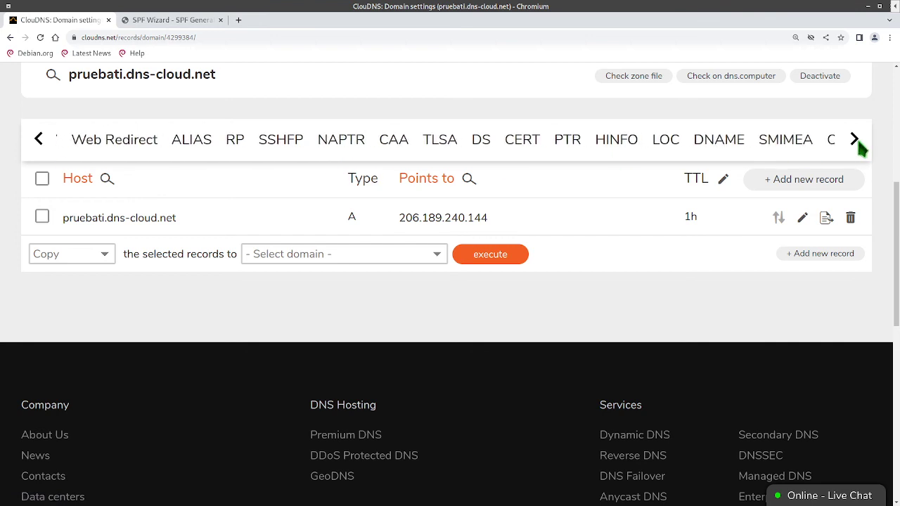
left_click(859, 139)
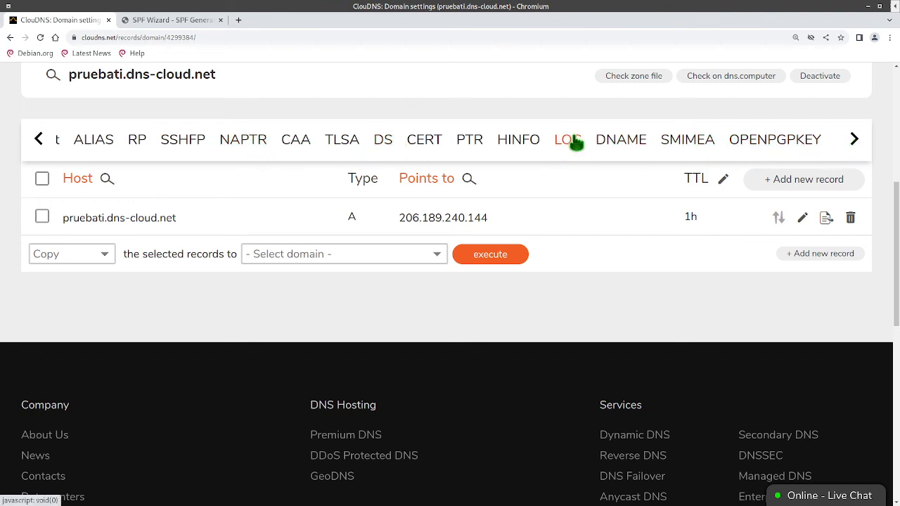
left_click(40, 142)
left_click(39, 142)
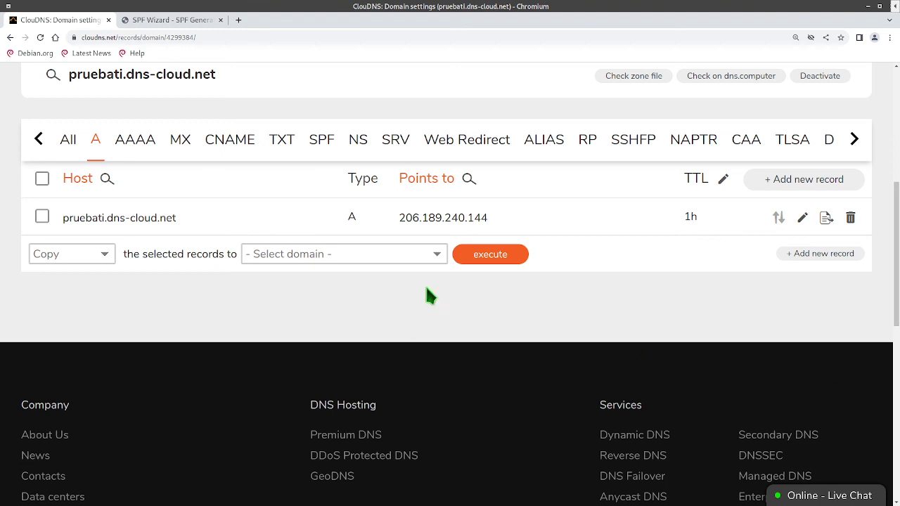
left_click(67, 142)
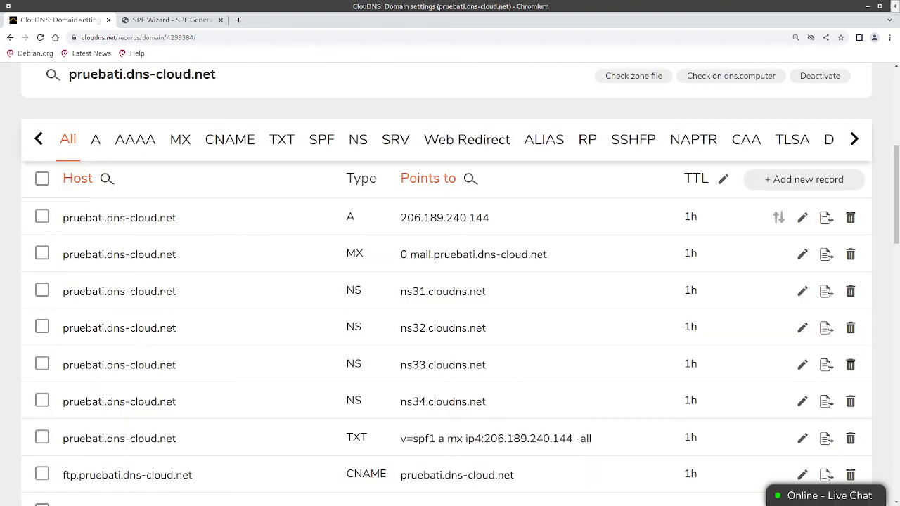